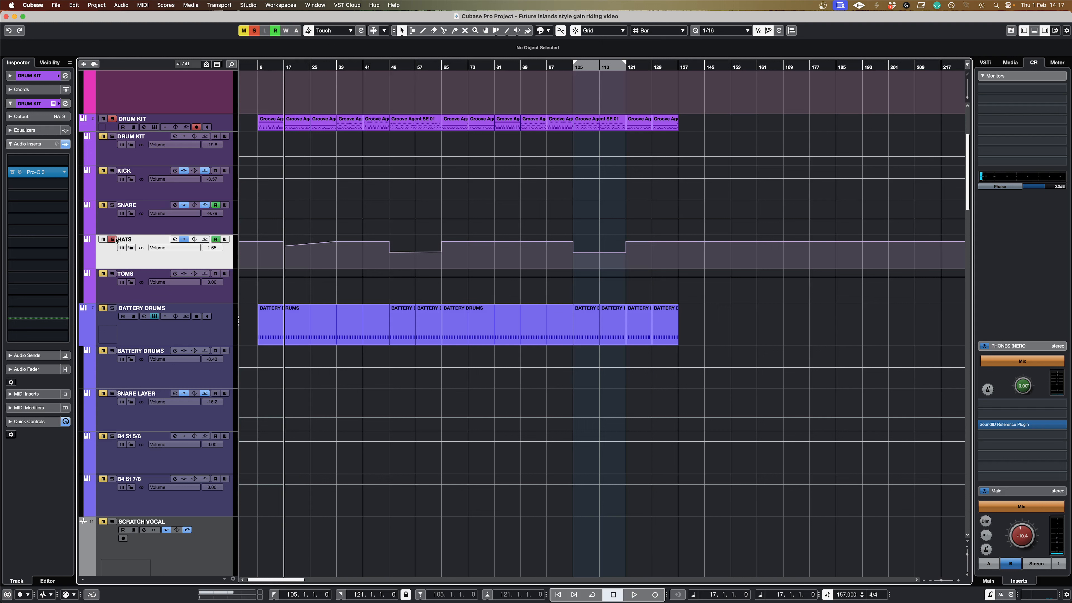
Step: Unsolo the HATS track and play the full mix from bar 17 through the hats' volume automation ramp
{"action": "left_click", "coordinate": [115, 239]}
{"action": "key", "text": "space"}
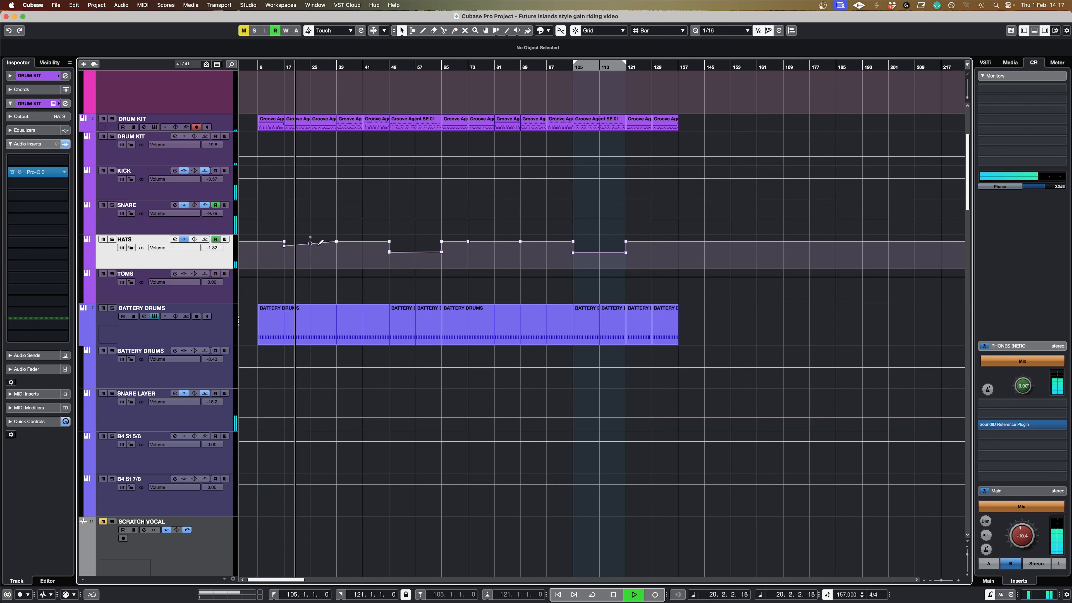
{"action": "mouse_move", "coordinate": [337, 246]}
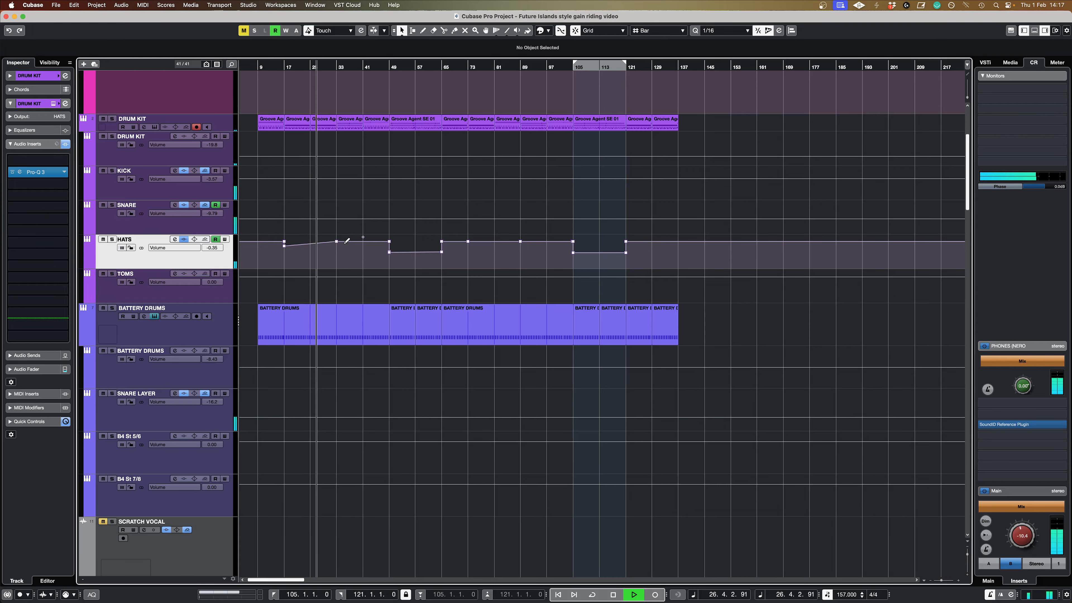
{"action": "key", "text": "space"}
Step: Watch the HATS channel fader in the MixConsole during playback, stop, and return to the project window
{"action": "key", "text": "F3"}
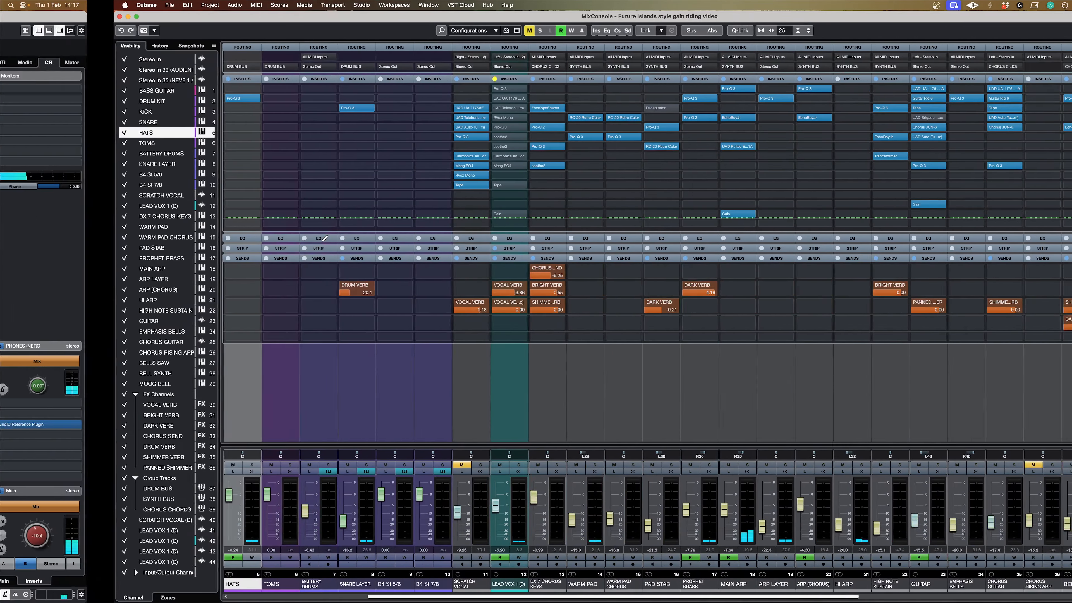
{"action": "scroll", "coordinate": [195, 543], "scroll_direction": "left", "scroll_amount": 3}
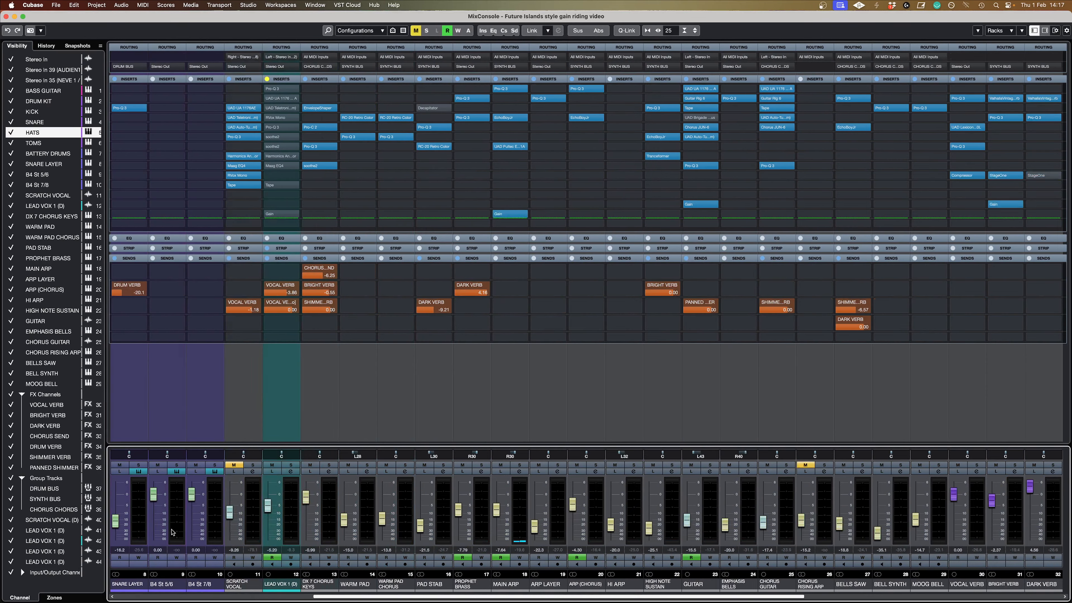
{"action": "scroll", "coordinate": [181, 533], "scroll_direction": "left", "scroll_amount": 4}
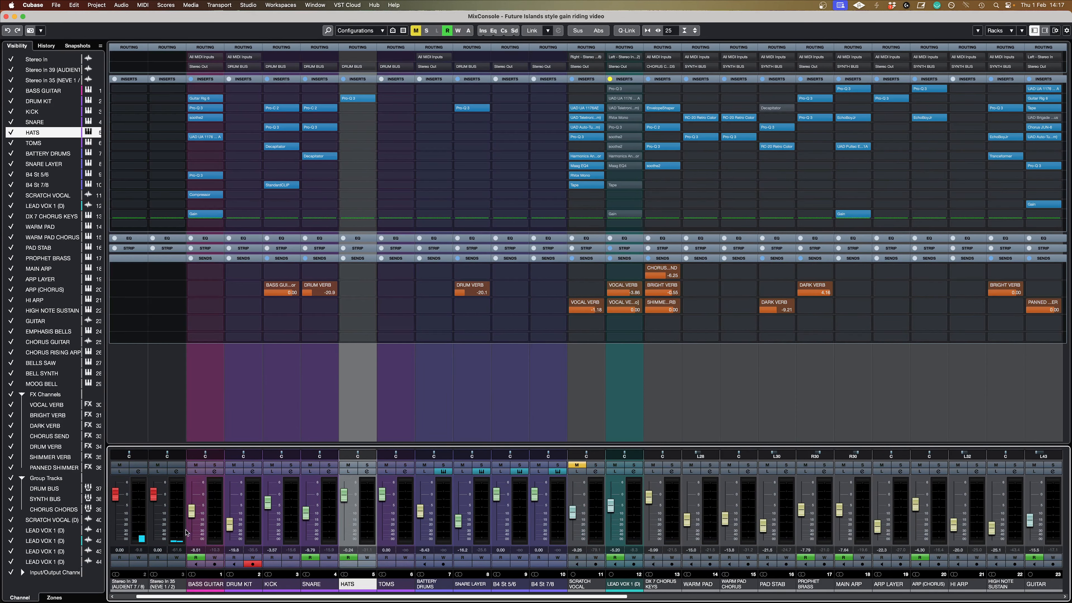
{"action": "key", "text": "space"}
{"action": "key", "text": "F3"}
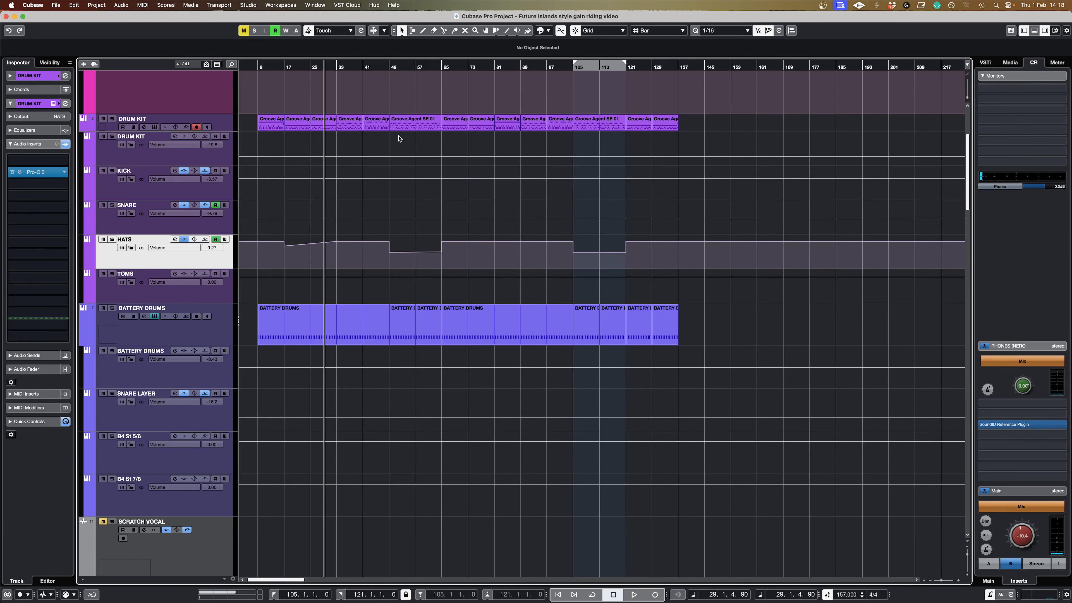
Step: Play the section from bar 49 and check the HATS fader in the MixConsole, then return to the project window
{"action": "left_click", "coordinate": [387, 68]}
{"action": "key", "text": "space"}
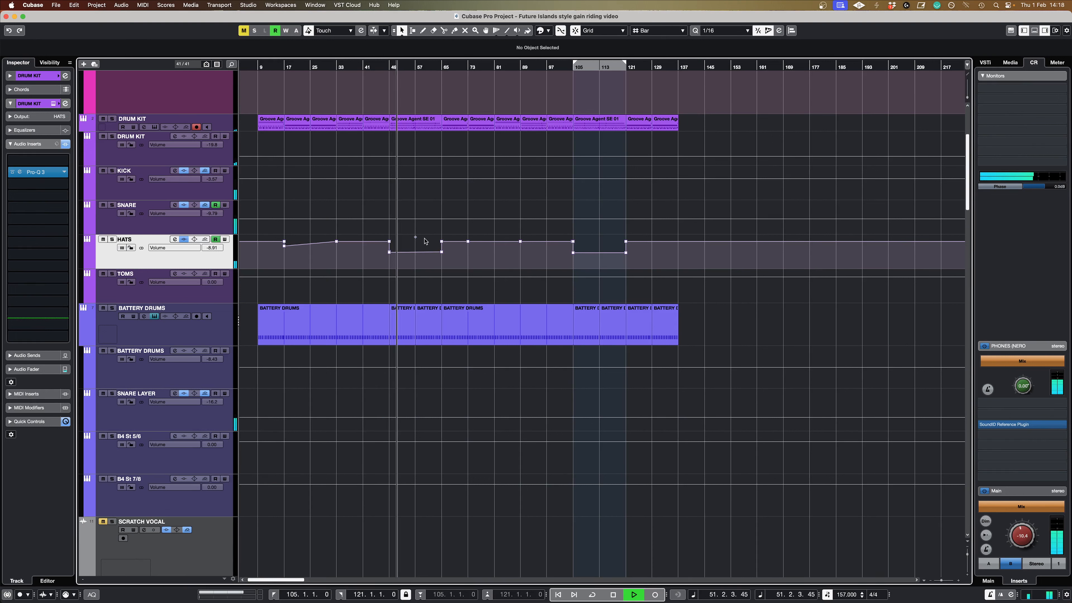
{"action": "key", "text": "space"}
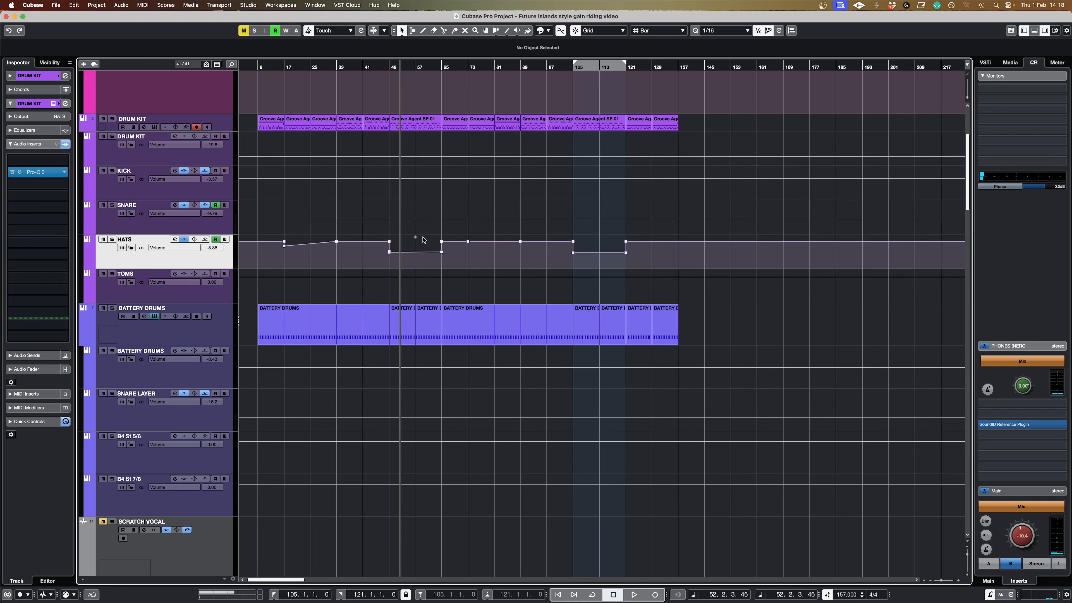
{"action": "key", "text": "F3"}
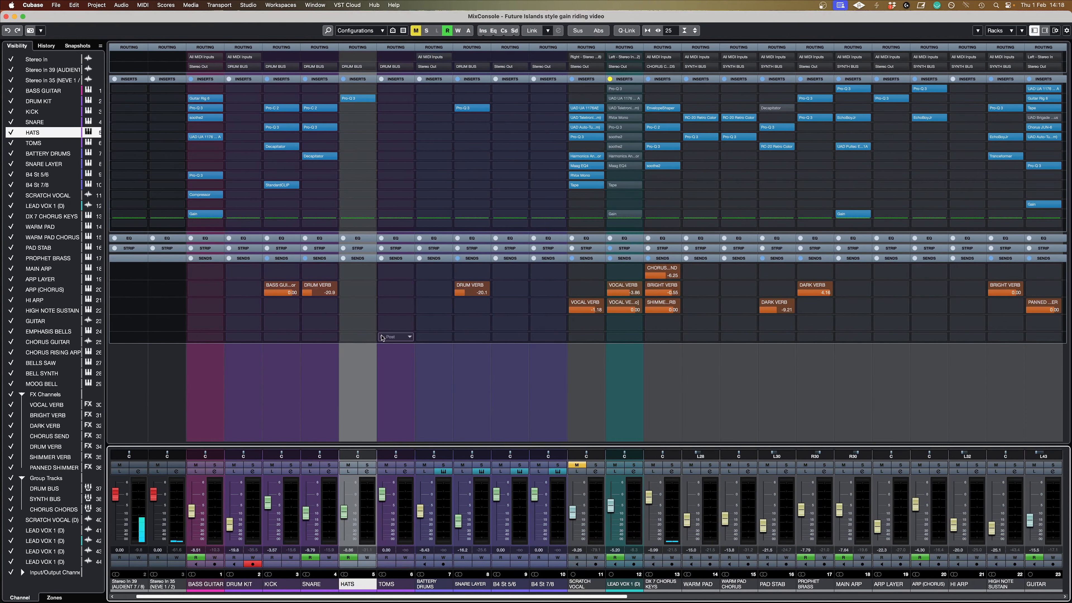
{"action": "left_click", "coordinate": [346, 511]}
{"action": "key", "text": "ctrl+Left"}
Step: Select all the HATS volume automation points from bar 17 to bar 121 and raise them together
{"action": "key", "text": "g"}
{"action": "key", "text": "g"}
{"action": "key", "text": "g"}
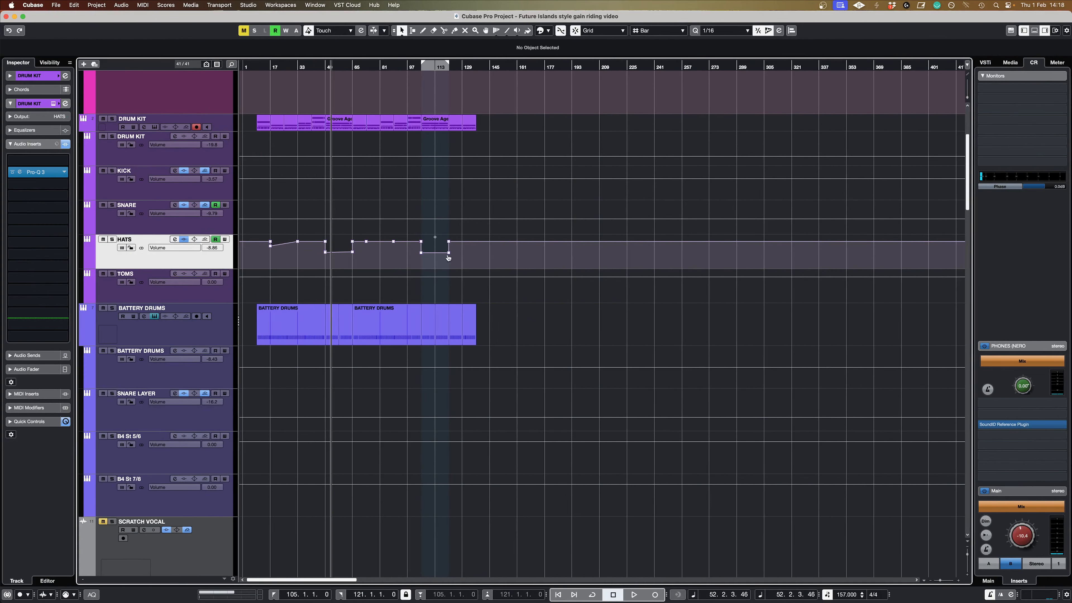
{"action": "left_click_drag", "start_coordinate": [456, 239], "coordinate": [248, 272]}
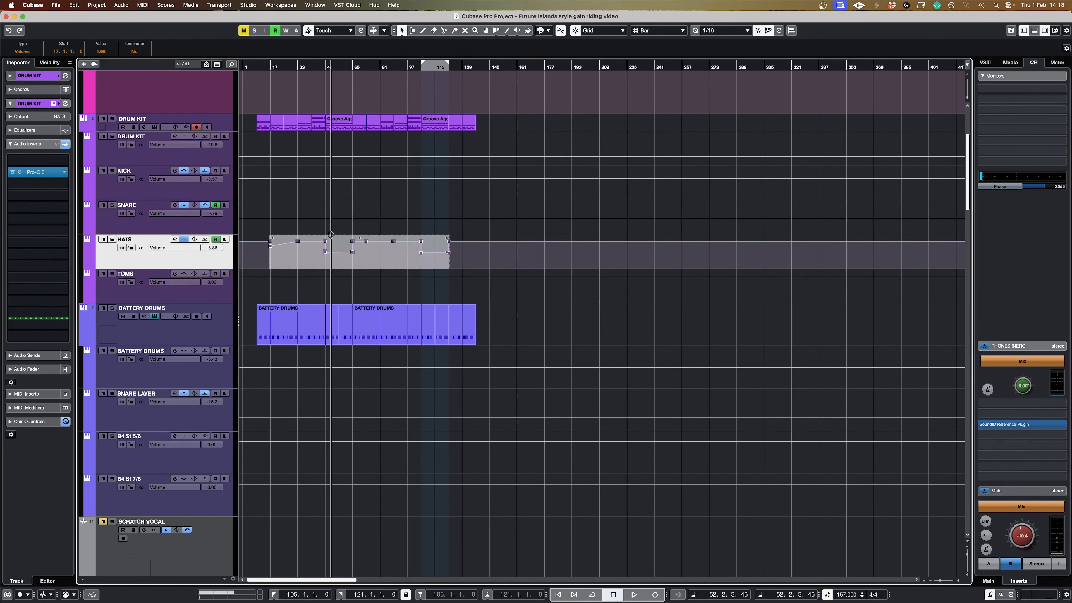
{"action": "left_click_drag", "start_coordinate": [360, 232], "coordinate": [364, 224]}
Step: Insert a Gain plug-in in an empty audio insert slot on the HATS track
{"action": "left_click", "coordinate": [40, 220]}
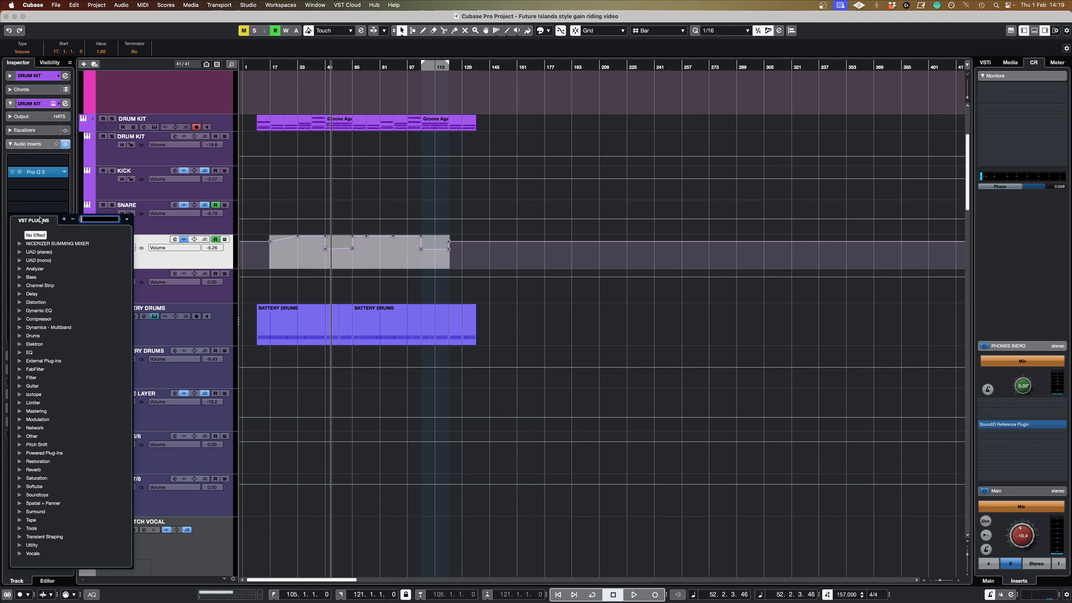
{"action": "type", "text": "gain"}
{"action": "key", "text": "Return"}
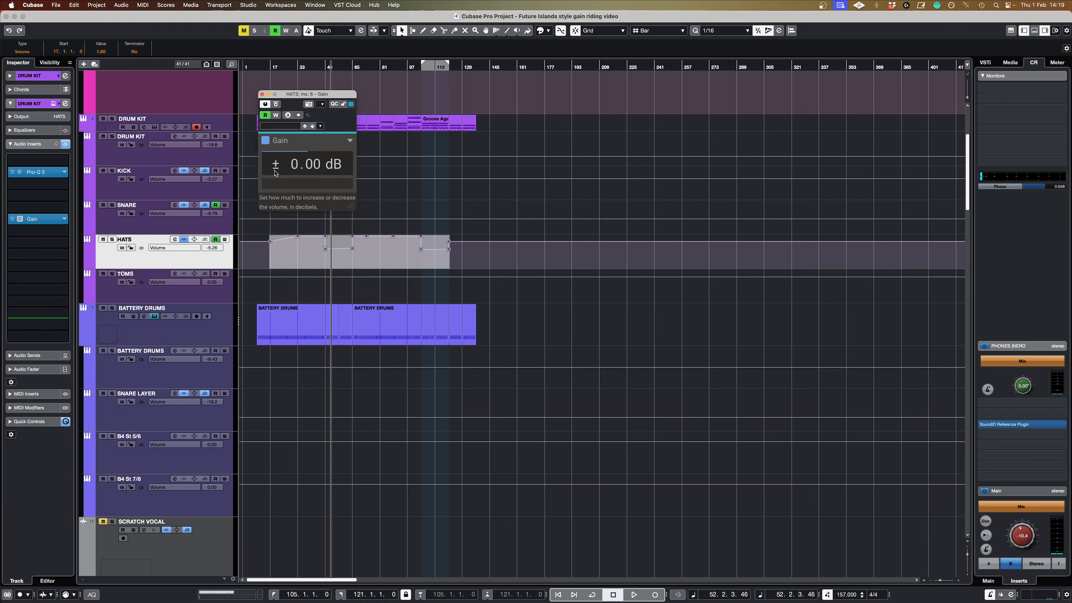
Step: Set the HATS Gain plug-in to +1.60 dB while listening to playback, then close its window
{"action": "left_click_drag", "start_coordinate": [307, 164], "coordinate": [307, 160]}
{"action": "key", "text": "space"}
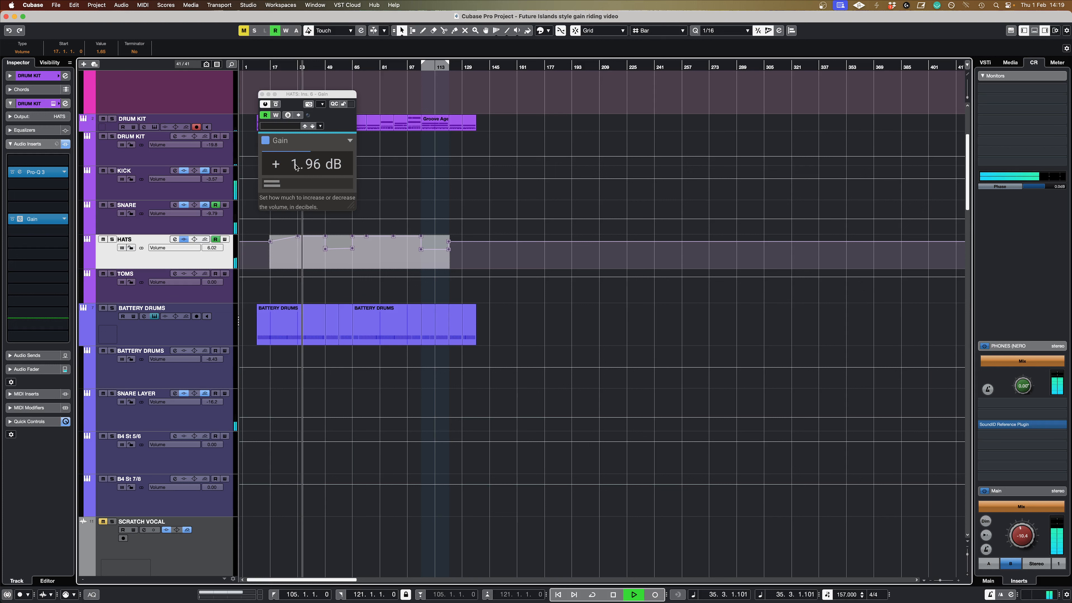
{"action": "left_click_drag", "start_coordinate": [301, 169], "coordinate": [301, 172]}
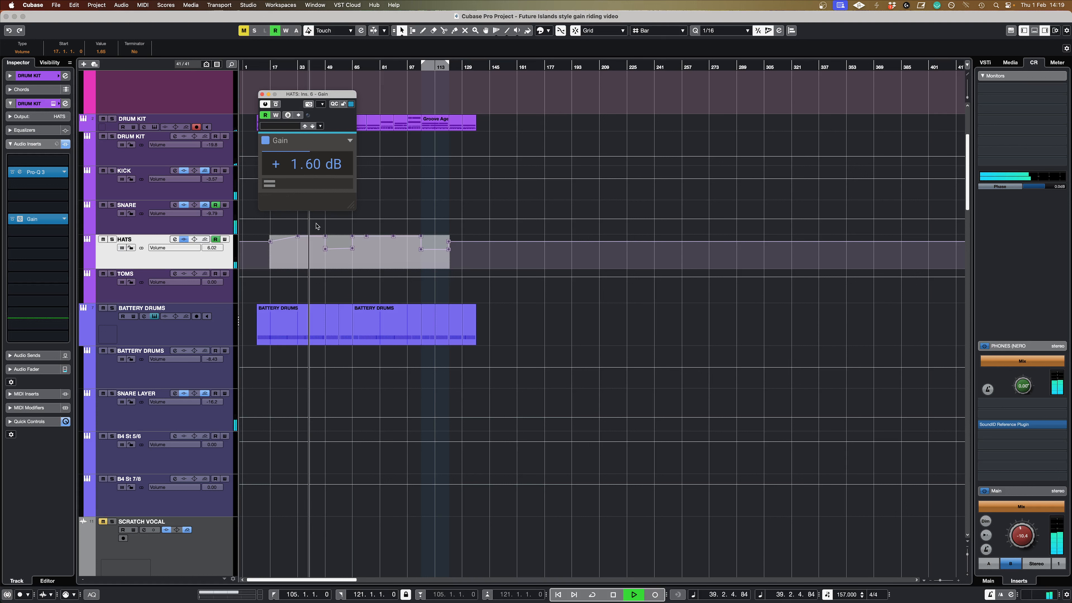
{"action": "key", "text": "space"}
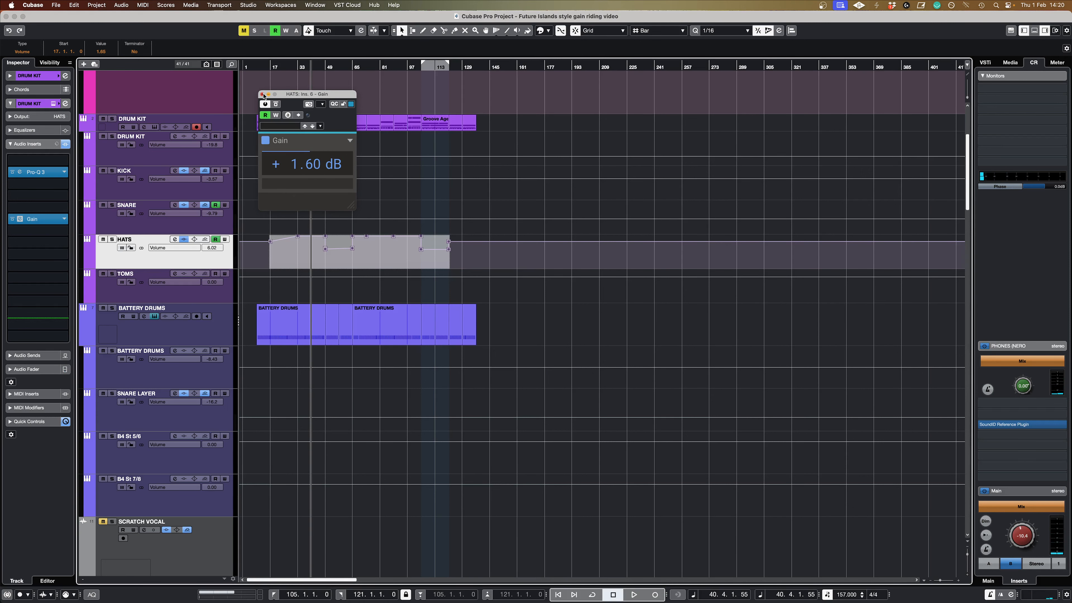
{"action": "left_click", "coordinate": [262, 94]}
Step: Open the Gain plug-in on the BASS GUITAR track and move its window clear of the bass automation curve
{"action": "scroll", "coordinate": [425, 235], "scroll_direction": "up", "scroll_amount": 4}
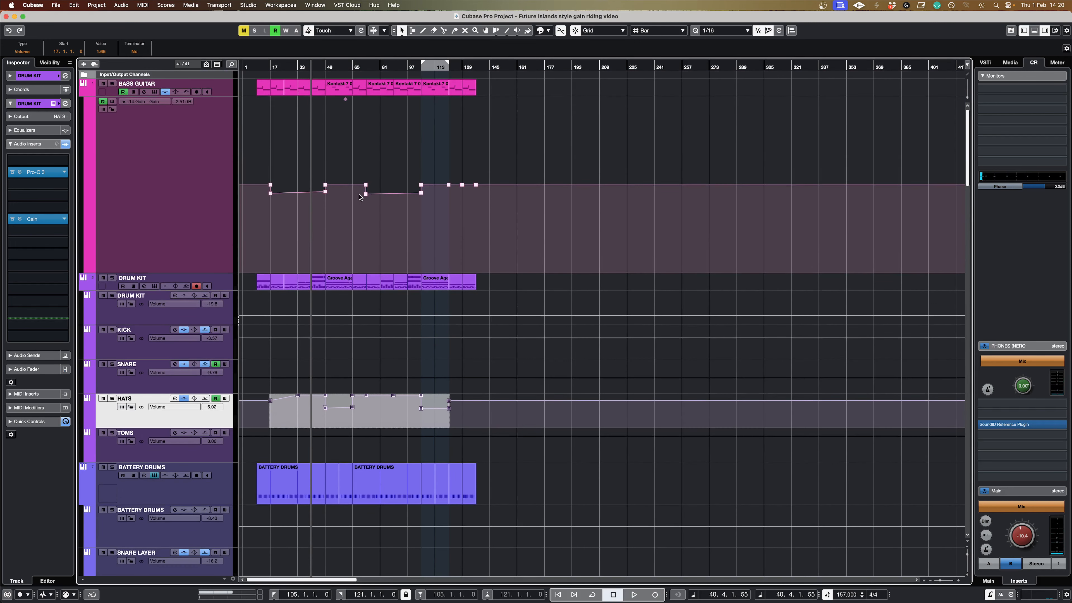
{"action": "left_click", "coordinate": [199, 186]}
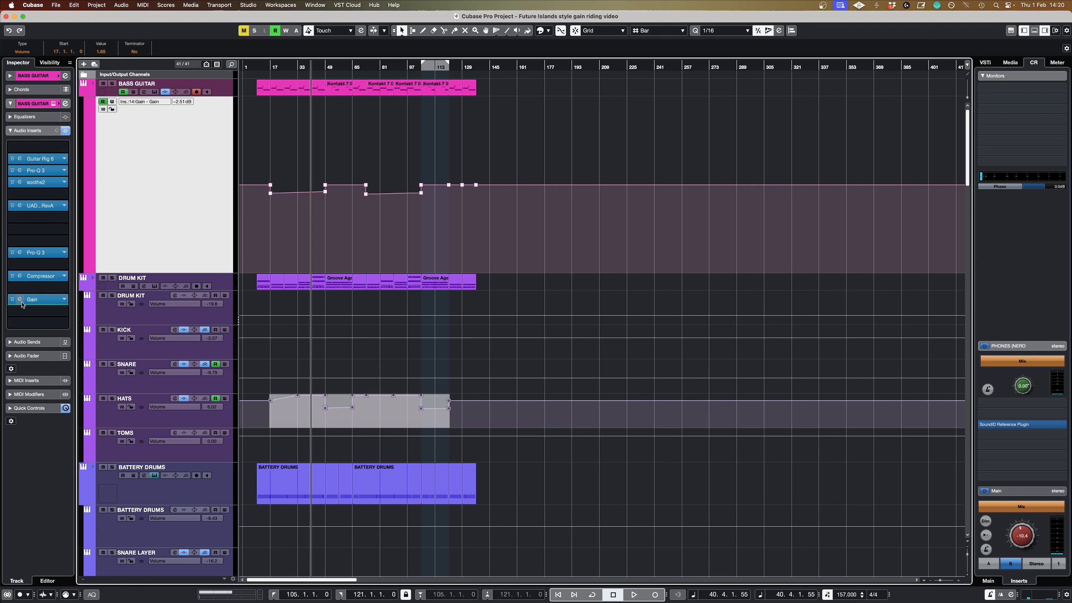
{"action": "left_click", "coordinate": [40, 299]}
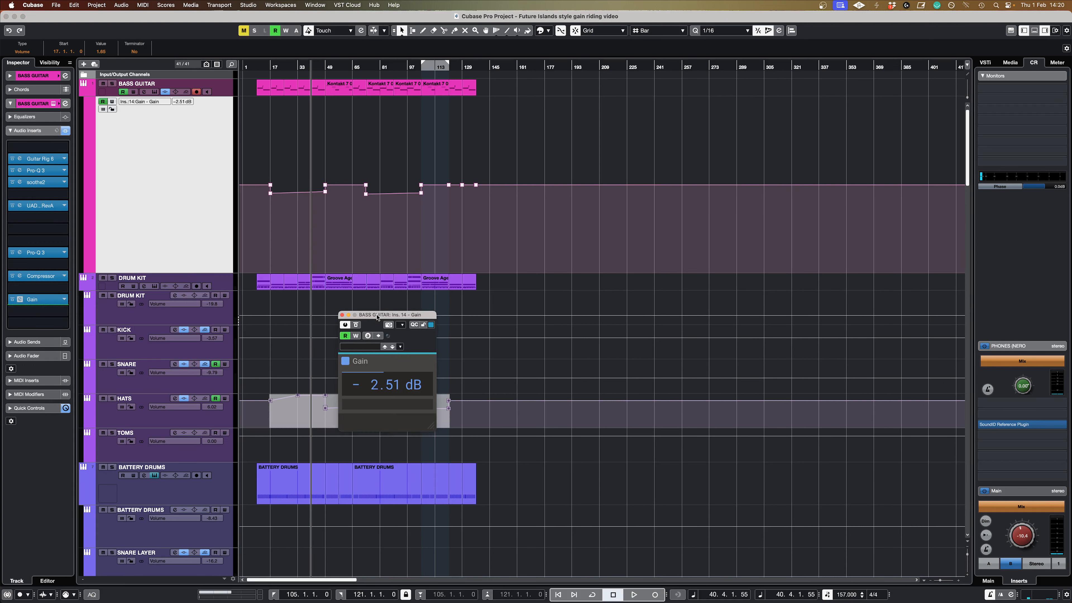
{"action": "left_click_drag", "start_coordinate": [377, 318], "coordinate": [486, 275]}
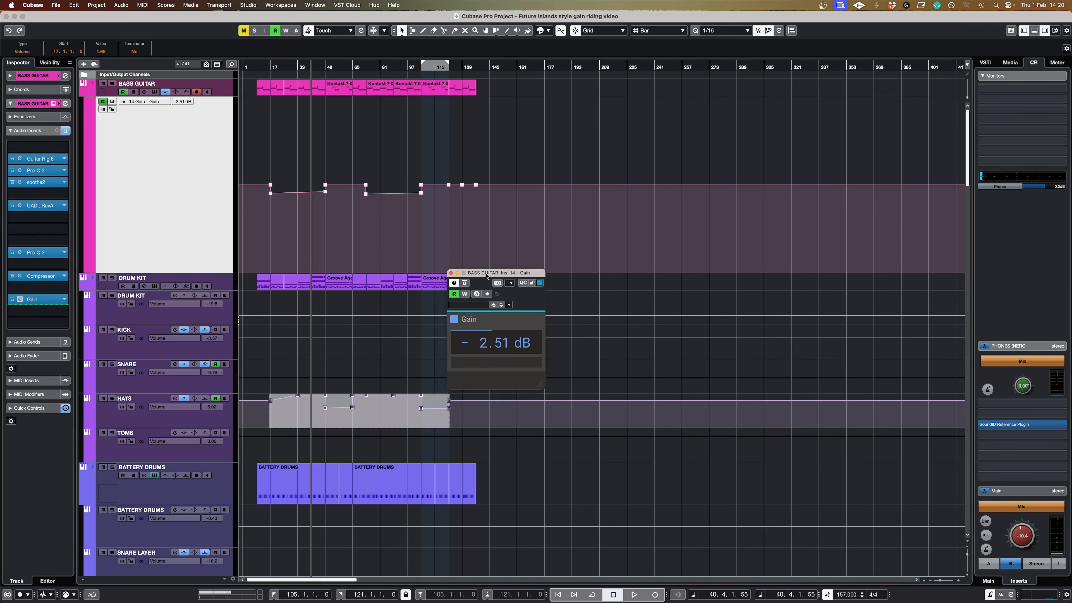
Step: Select the BASS GUITAR track and check its channel fader in the MixConsole, then return to the project window
{"action": "left_click", "coordinate": [225, 91]}
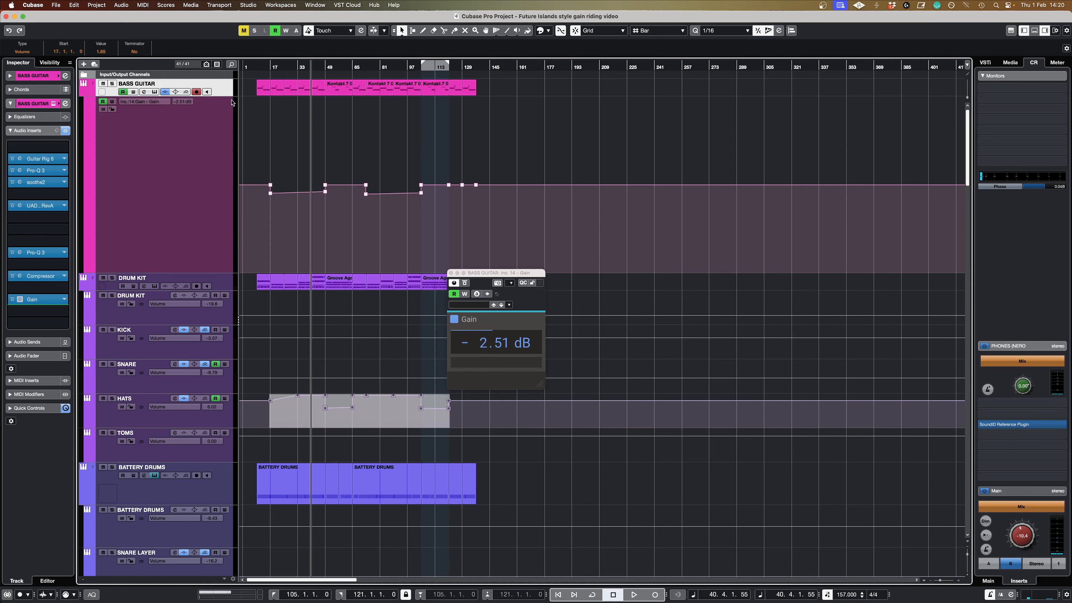
{"action": "key", "text": "F3"}
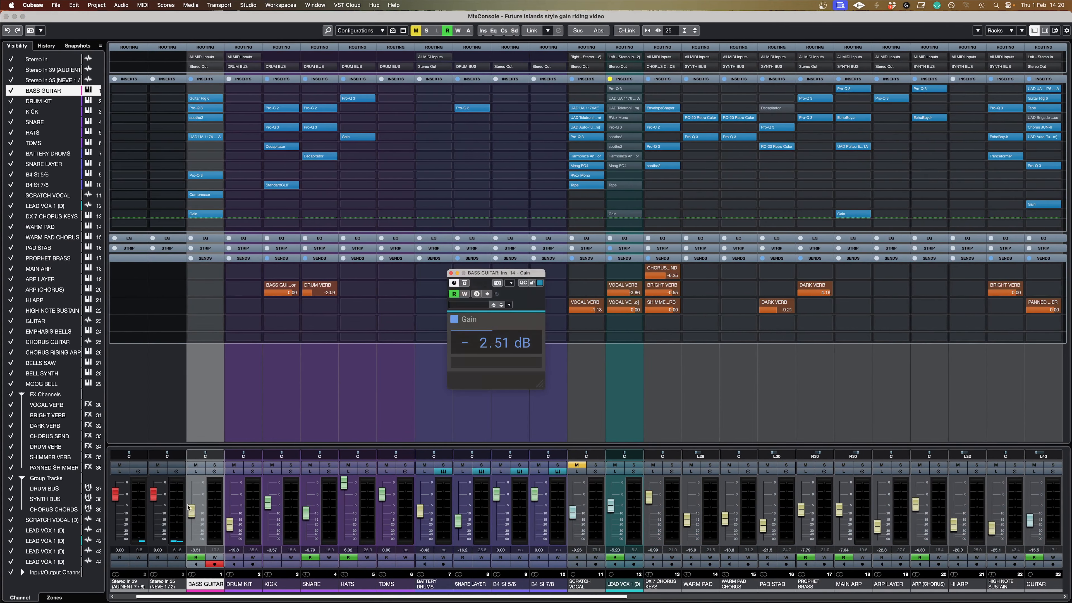
{"action": "key", "text": "F3"}
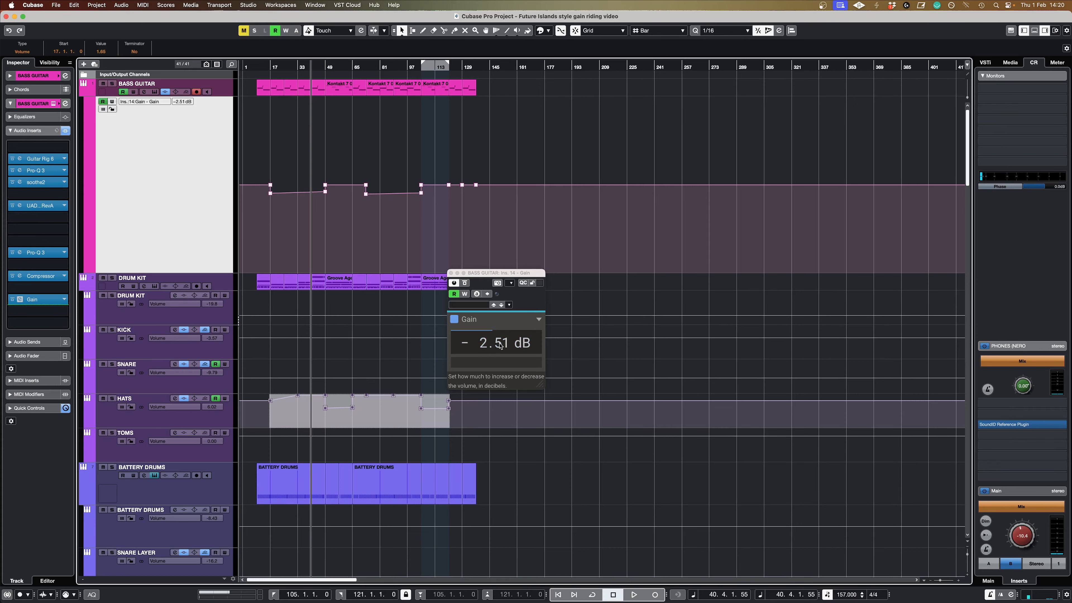
Step: Play from bar 17 while raising the bass Gain automation point just before bar 49 to +9.57 dB and further to +20.87 dB
{"action": "left_click", "coordinate": [272, 67]}
{"action": "key", "text": "space"}
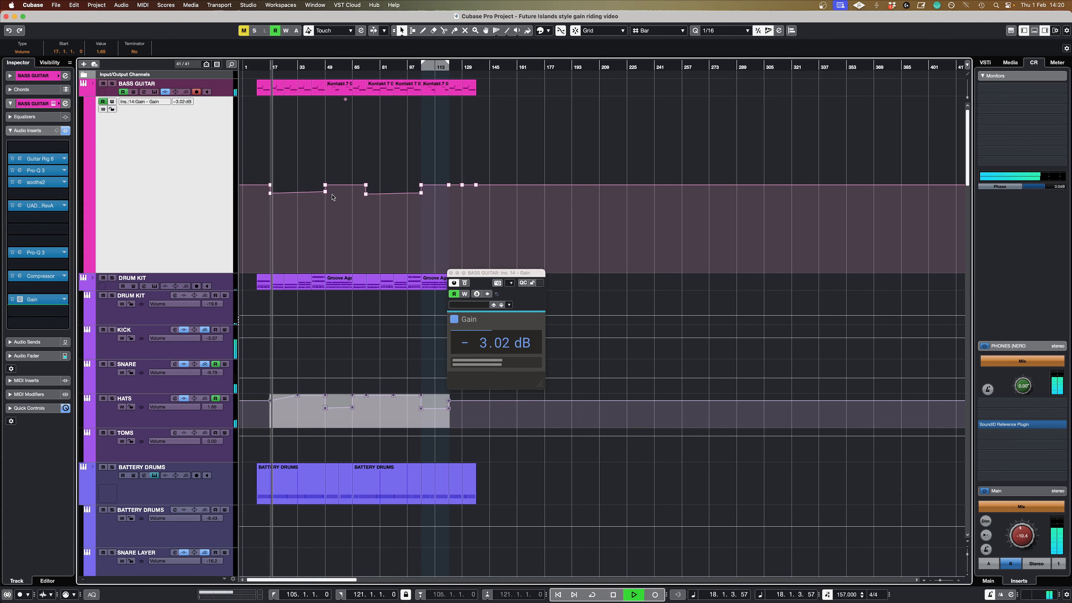
{"action": "left_click_drag", "start_coordinate": [325, 191], "coordinate": [325, 157]}
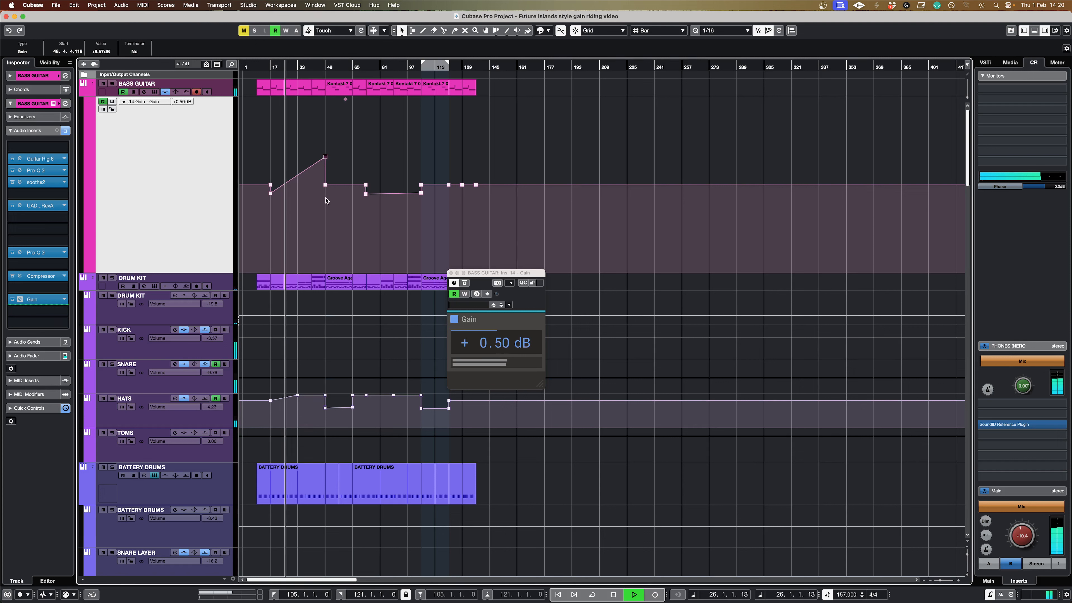
{"action": "left_click_drag", "start_coordinate": [325, 158], "coordinate": [325, 125]}
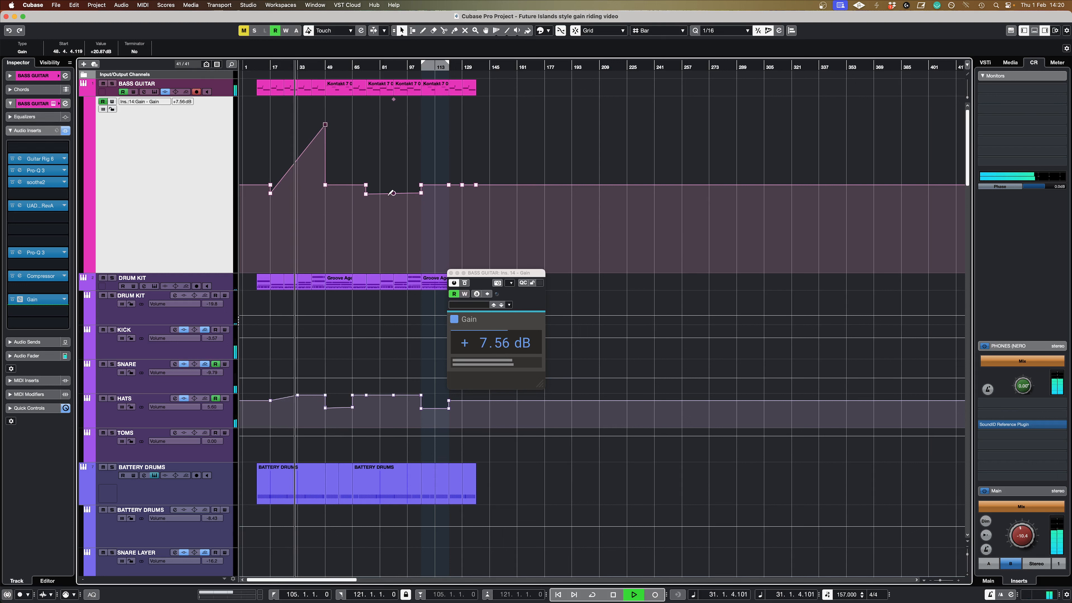
{"action": "key", "text": "space"}
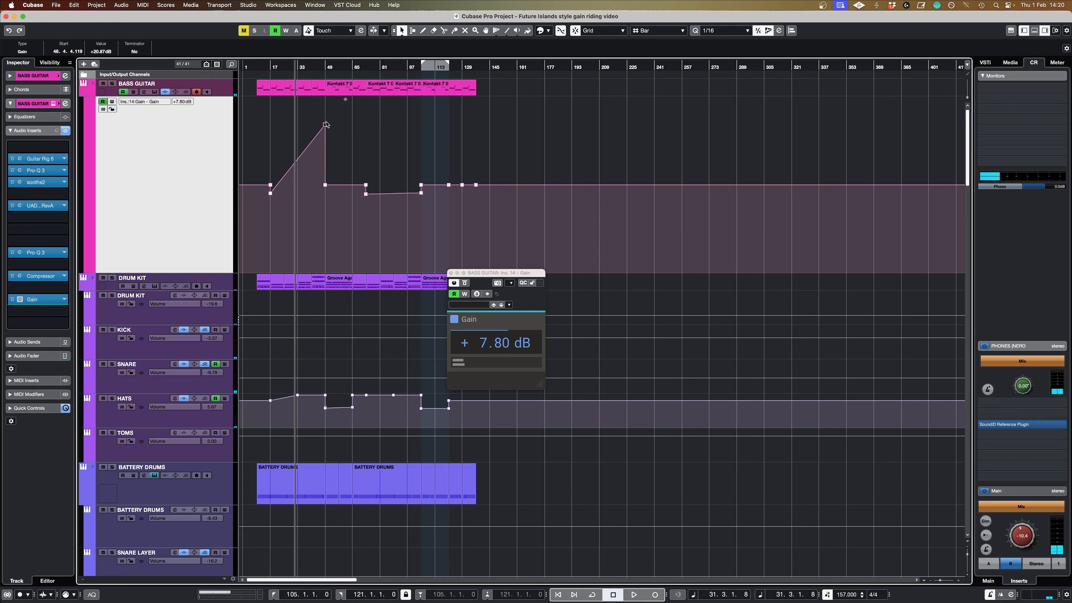
Step: Set the bass Gain automation point just before bar 49 to -0.29 dB and the BASS GUITAR mixer fader to -5.18
{"action": "left_click_drag", "start_coordinate": [324, 125], "coordinate": [325, 185]}
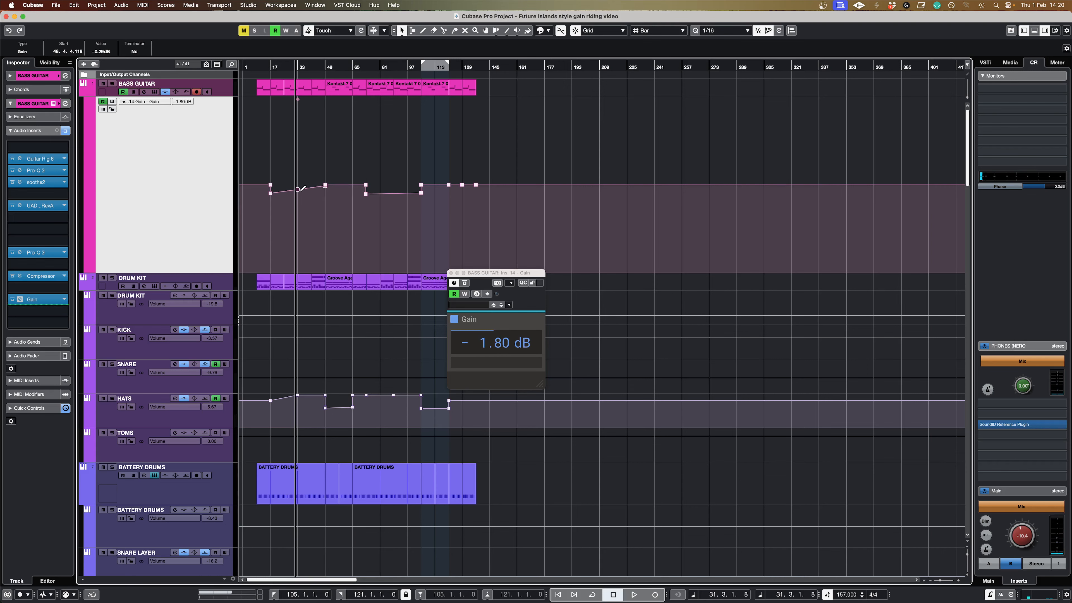
{"action": "key", "text": "F3"}
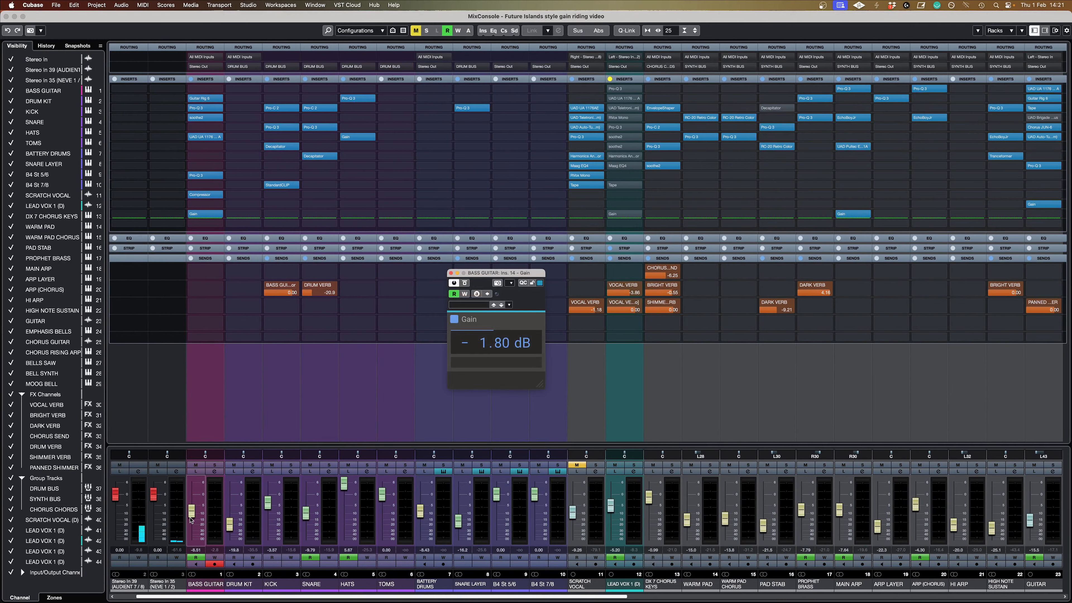
{"action": "left_click_drag", "start_coordinate": [191, 520], "coordinate": [194, 512]}
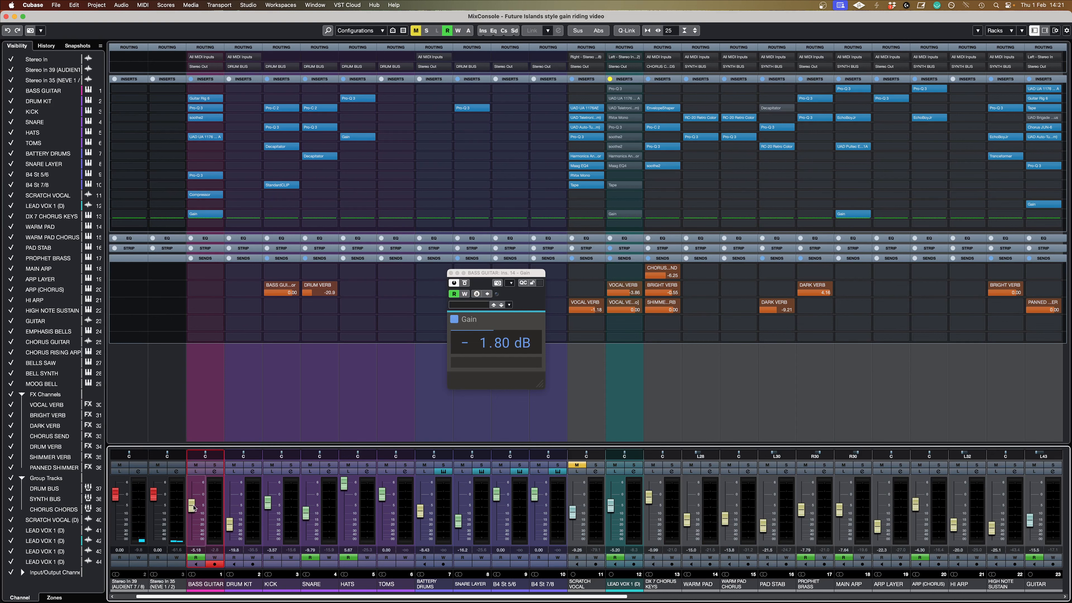
{"action": "key", "text": "ctrl+Left"}
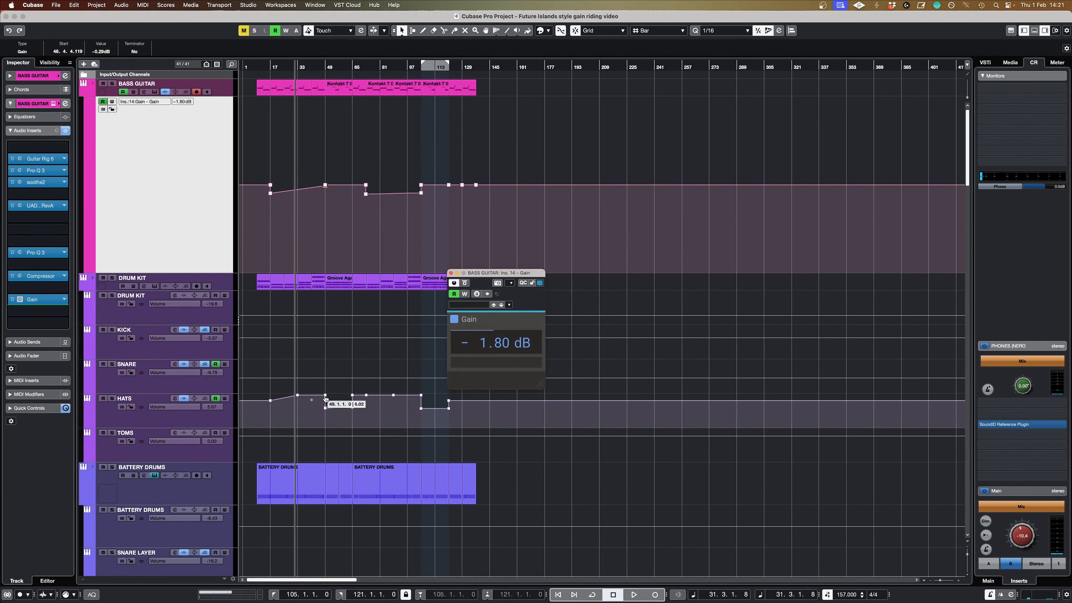
Step: Bring the LEAD VOX 1 (D) track and its automation lanes into view with the playhead at bar 42, and close the bass Gain window
{"action": "scroll", "coordinate": [323, 399], "scroll_direction": "down", "scroll_amount": 10}
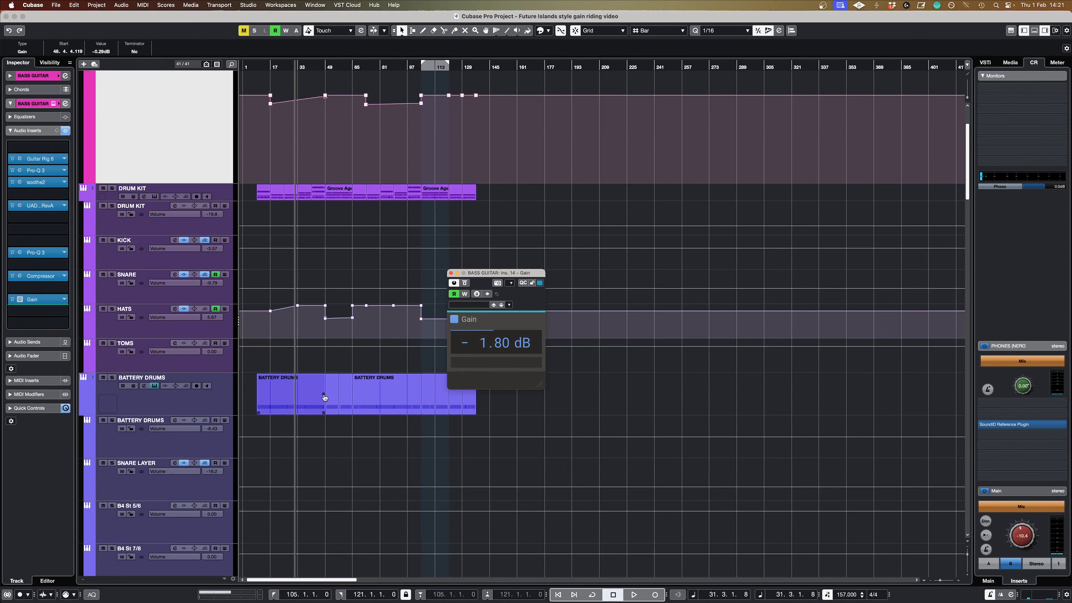
{"action": "scroll", "coordinate": [310, 415], "scroll_direction": "down", "scroll_amount": 5}
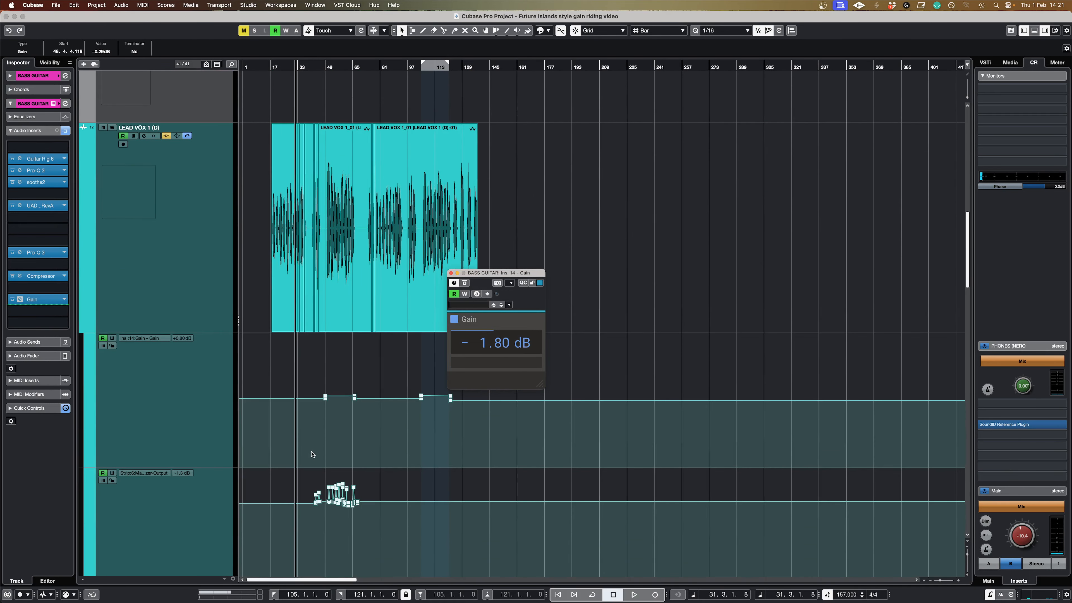
{"action": "scroll", "coordinate": [312, 454], "scroll_direction": "down", "scroll_amount": 2}
{"action": "scroll", "coordinate": [301, 447], "scroll_direction": "up", "scroll_amount": 3}
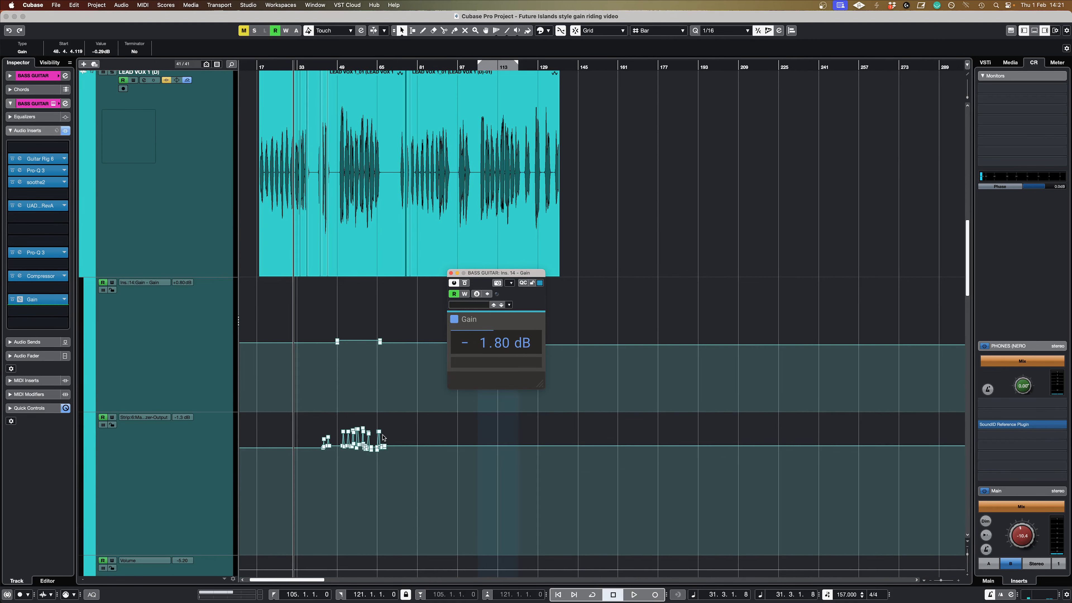
{"action": "scroll", "coordinate": [328, 465], "scroll_direction": "up", "scroll_amount": 4}
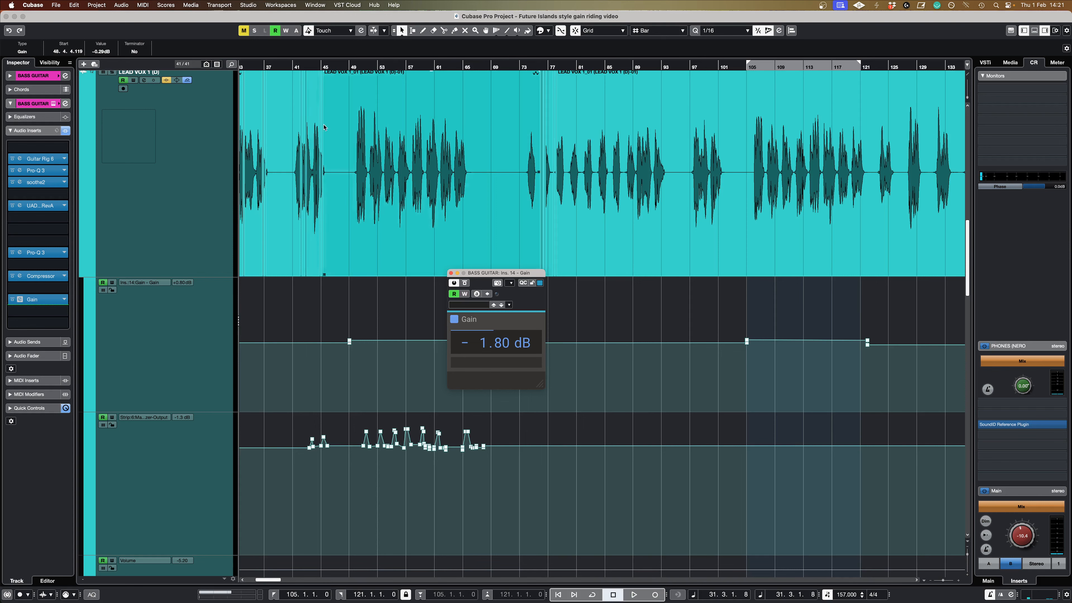
{"action": "left_click", "coordinate": [301, 67]}
{"action": "scroll", "coordinate": [362, 399], "scroll_direction": "down", "scroll_amount": 2}
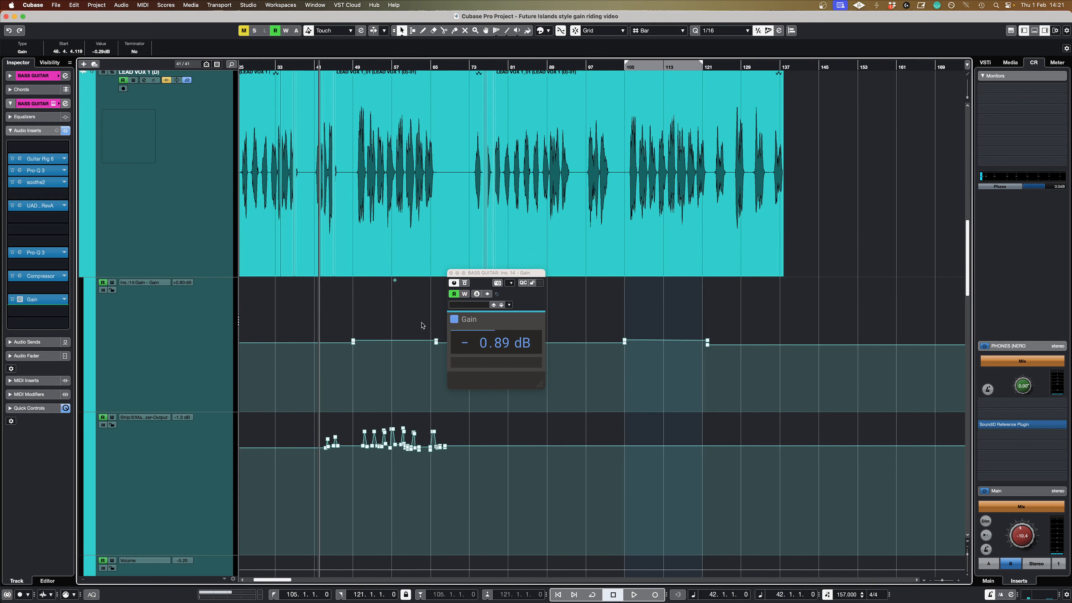
{"action": "left_click", "coordinate": [451, 273]}
{"action": "scroll", "coordinate": [347, 399], "scroll_direction": "down", "scroll_amount": 1}
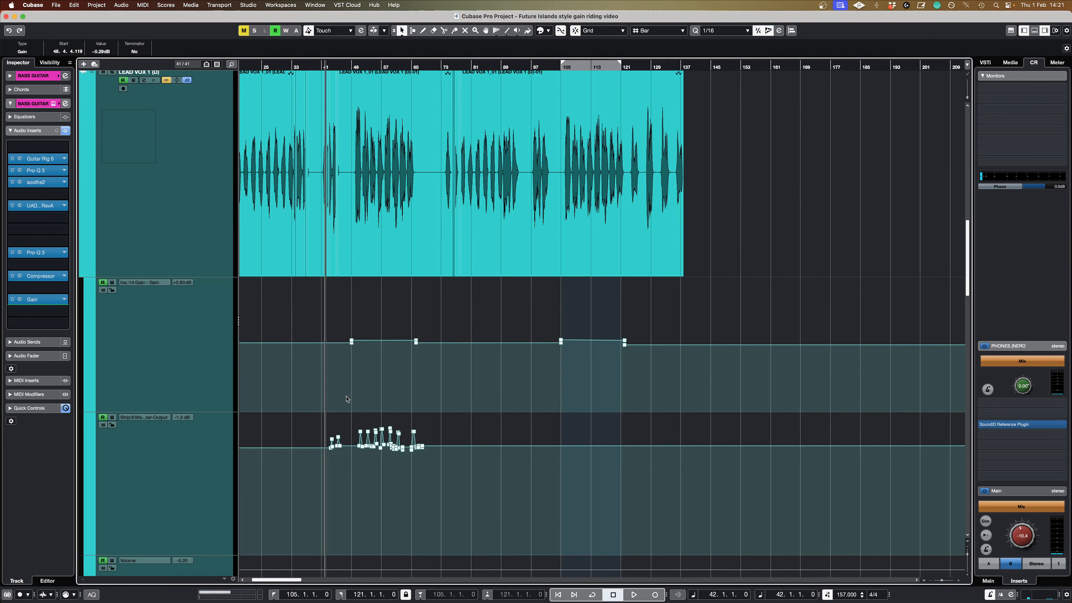
{"action": "scroll", "coordinate": [346, 399], "scroll_direction": "down", "scroll_amount": 2}
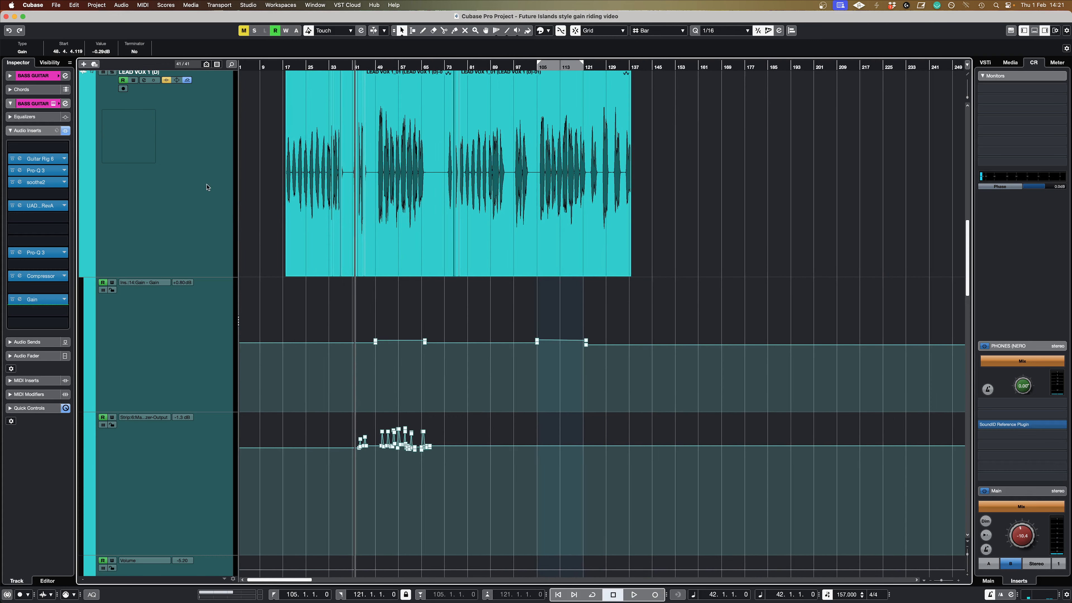
Step: Select the LEAD VOX 1 (D) track and open its Gain plug-in
{"action": "left_click", "coordinate": [195, 326]}
{"action": "left_click", "coordinate": [117, 210]}
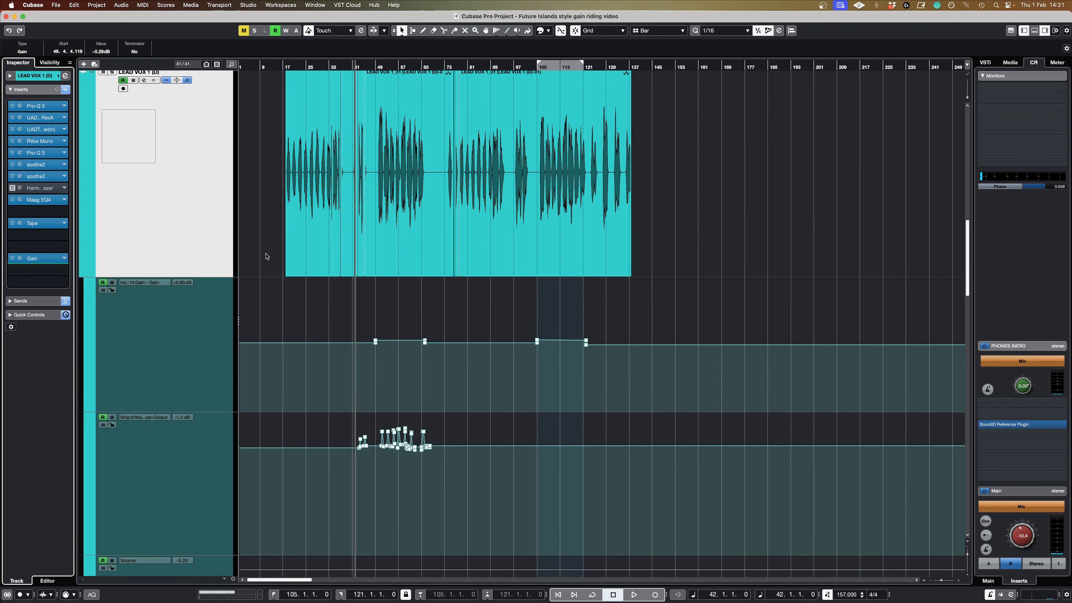
{"action": "left_click", "coordinate": [56, 261]}
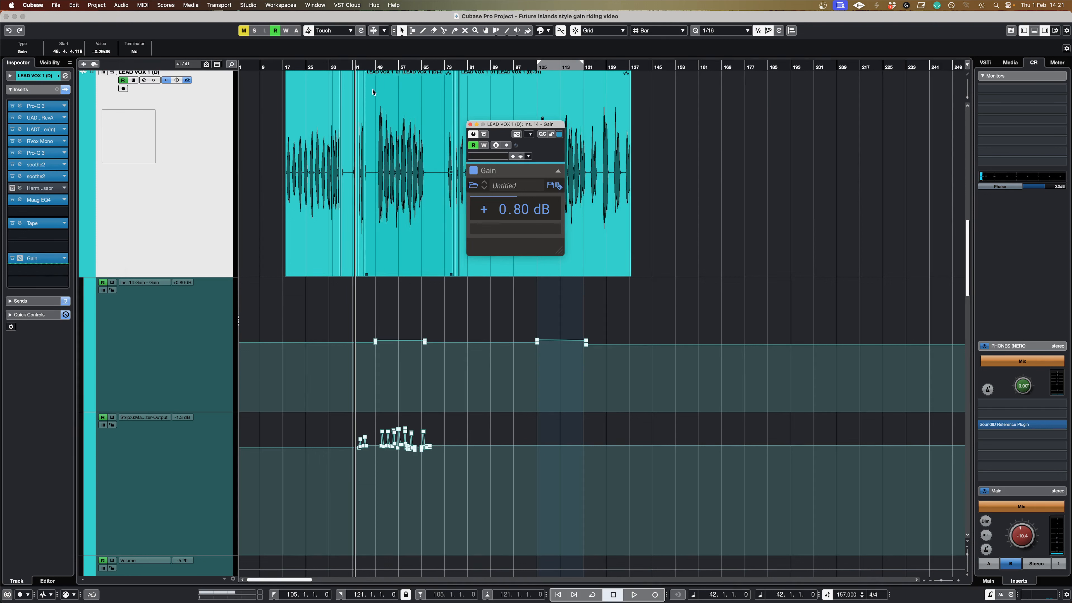
Step: Compare the vocal Gain plug-in's automated value at bars 55, 40 and 111, and close its window
{"action": "left_click", "coordinate": [396, 60]}
{"action": "left_click", "coordinate": [392, 66]}
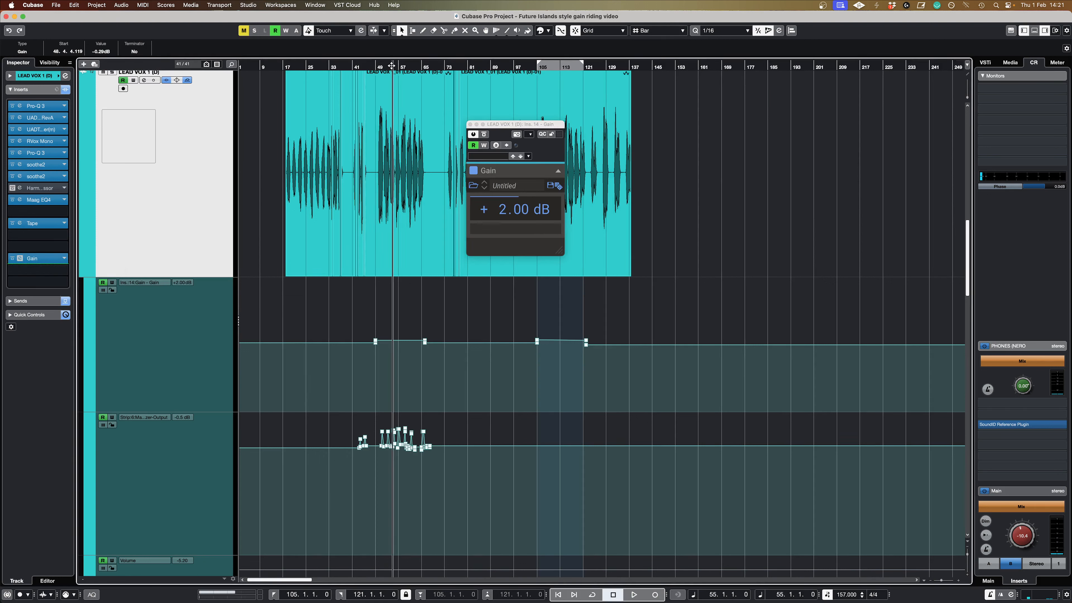
{"action": "left_click", "coordinate": [350, 65]}
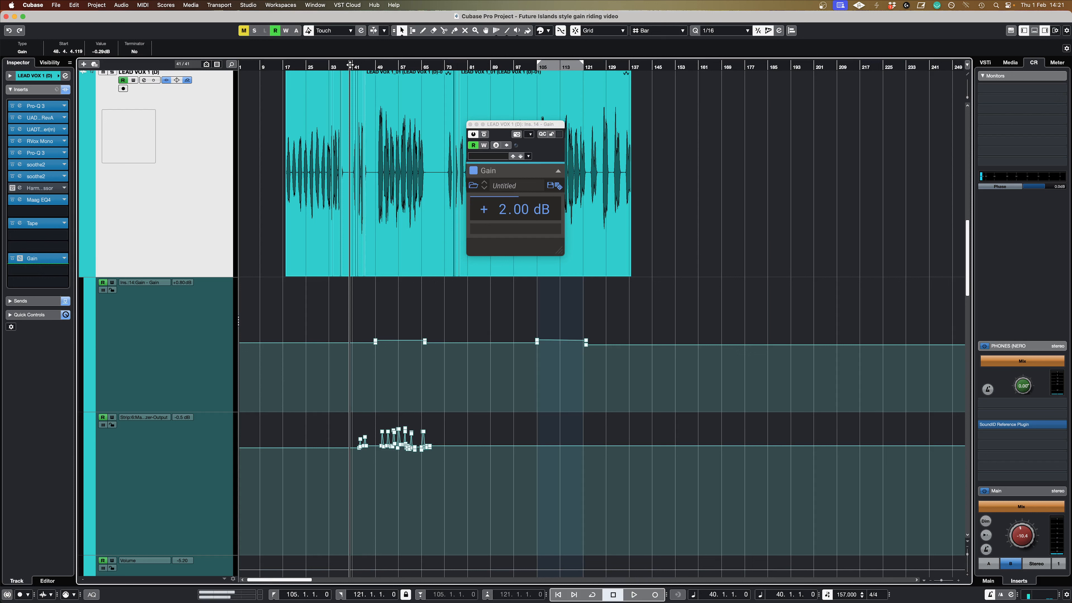
{"action": "left_click", "coordinate": [411, 64]}
{"action": "left_click", "coordinate": [554, 66]}
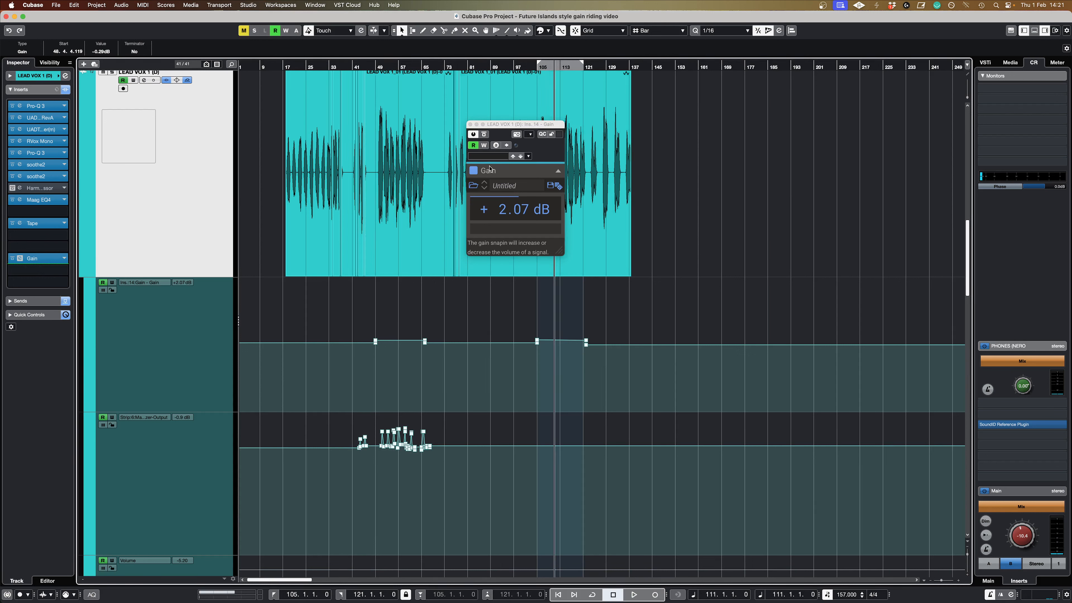
{"action": "left_click", "coordinate": [470, 124]}
Step: Focus on the vocal's channel strip Output automation around bars 39 to 76 and select its lane
{"action": "scroll", "coordinate": [351, 506], "scroll_direction": "up", "scroll_amount": 10}
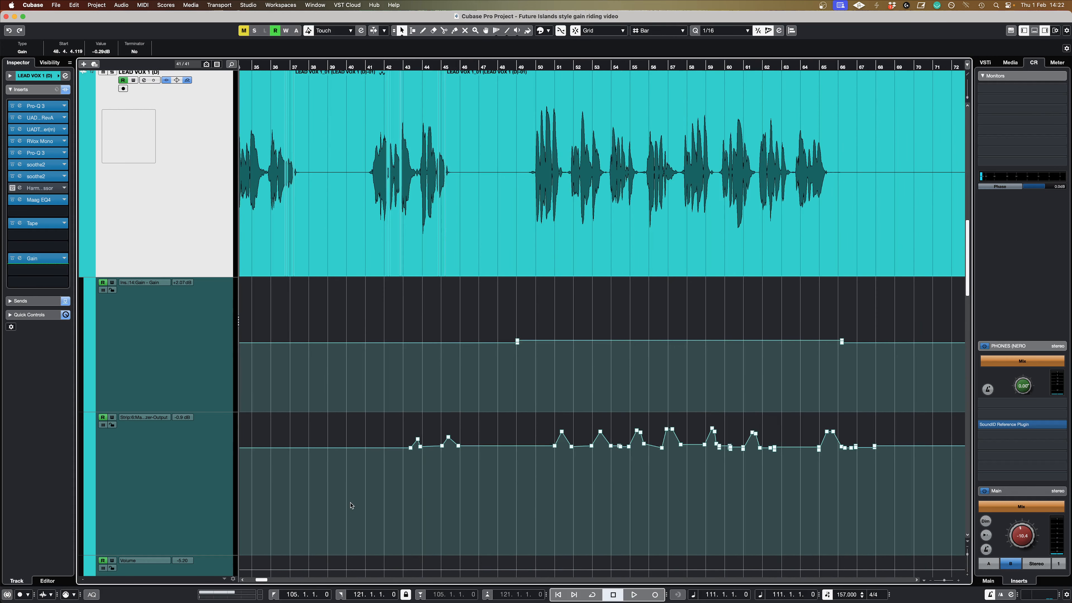
{"action": "scroll", "coordinate": [369, 487], "scroll_direction": "right", "scroll_amount": 4}
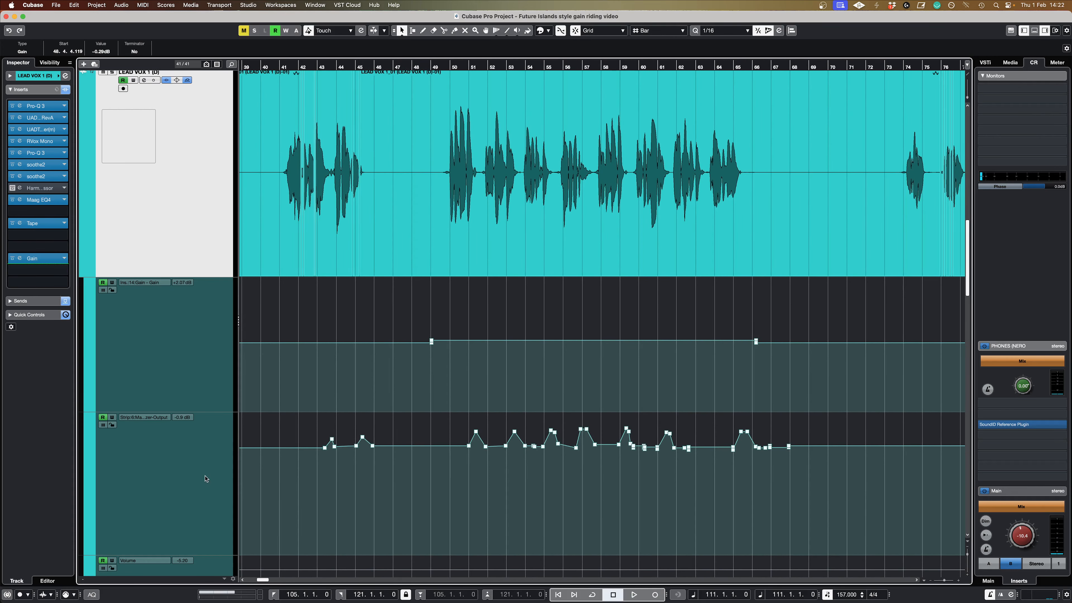
{"action": "left_click", "coordinate": [206, 478]}
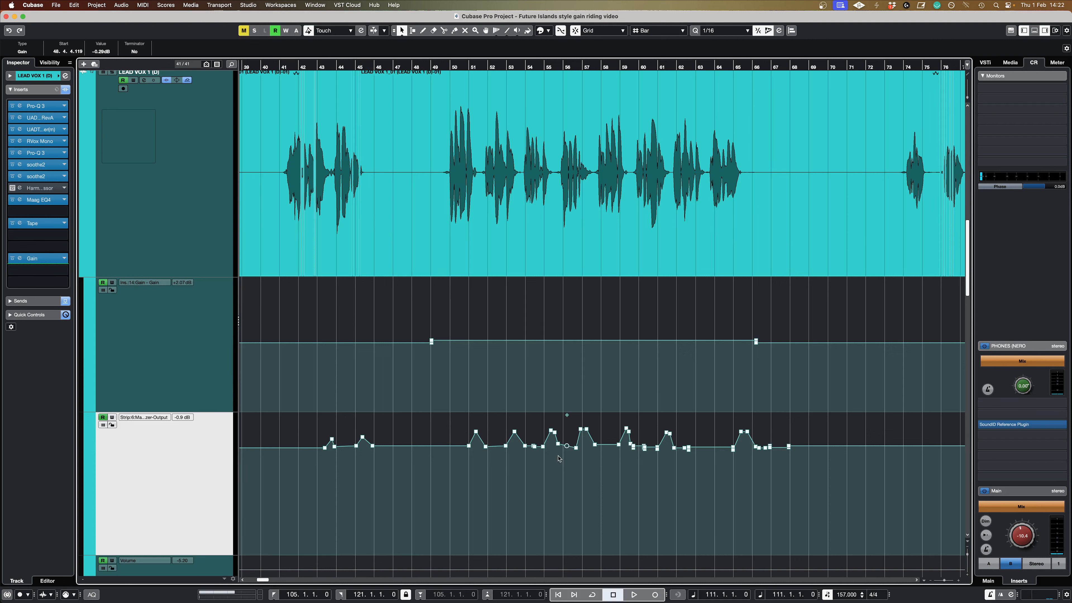
Step: Solo the lead vocal, play it from bar 43, and select the first peak point of its Output automation
{"action": "left_click", "coordinate": [317, 66]}
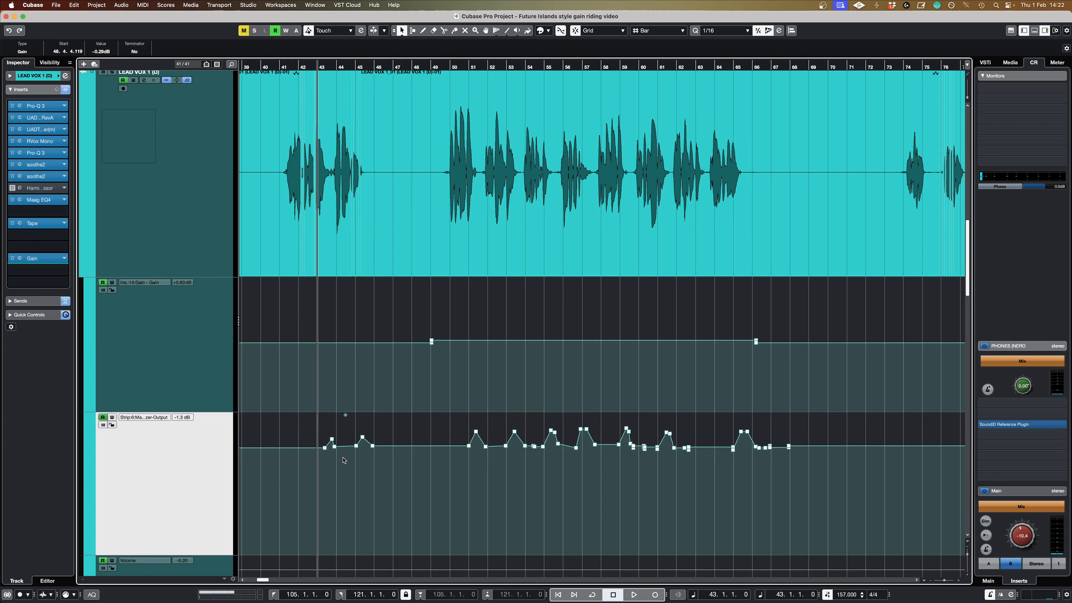
{"action": "key", "text": "s"}
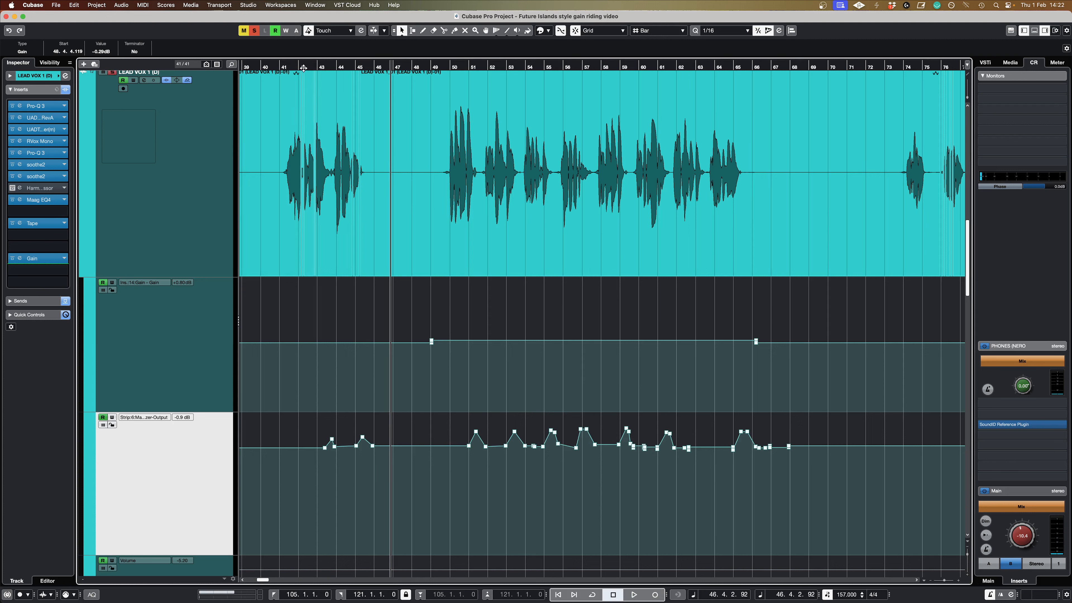
{"action": "left_click", "coordinate": [303, 66]}
{"action": "left_click_drag", "start_coordinate": [303, 69], "coordinate": [316, 69]}
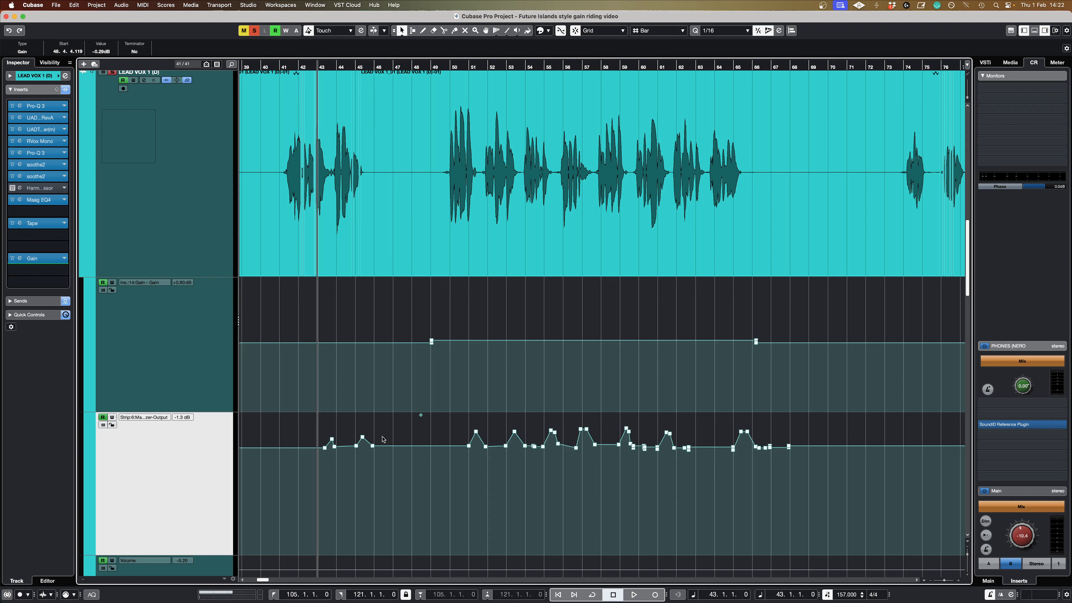
{"action": "key", "text": "space"}
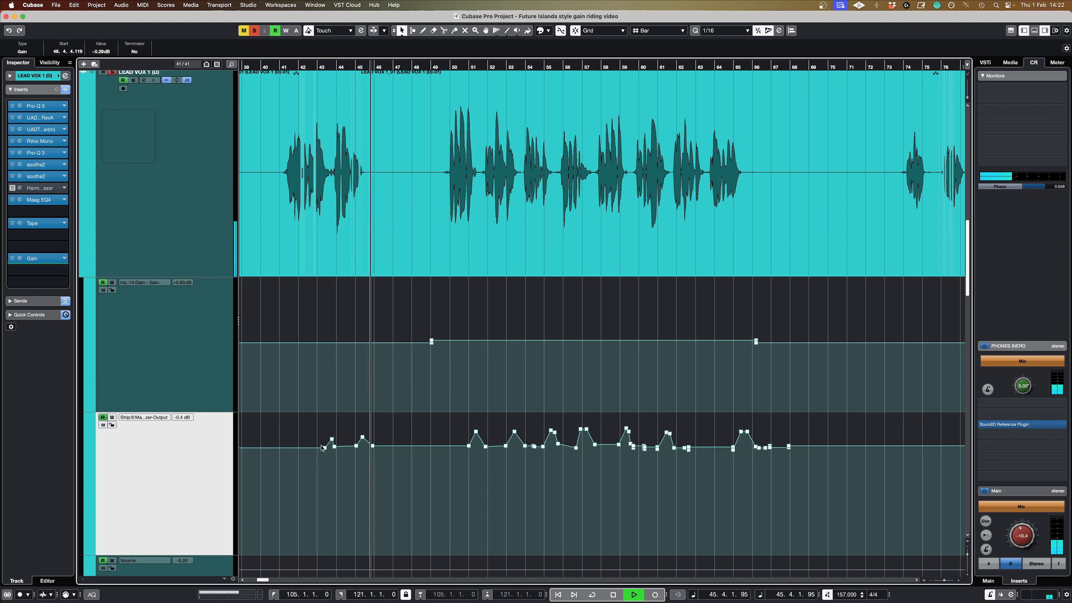
{"action": "key", "text": "space"}
{"action": "left_click", "coordinate": [331, 440]}
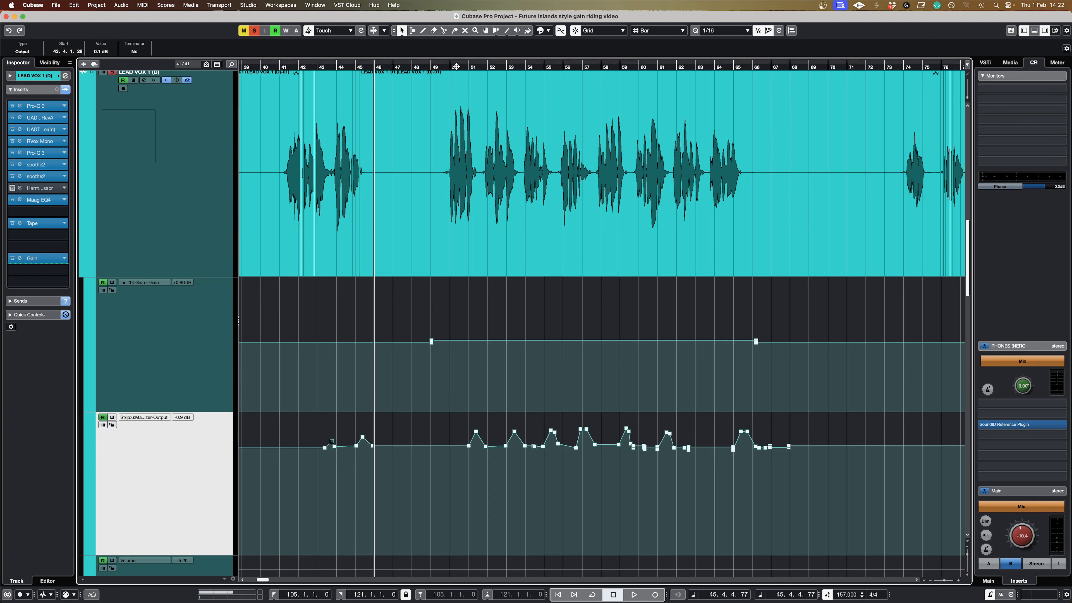
Step: Play the soloed lead vocal from bar 50 to hear the Output automation boosts in the chorus
{"action": "left_click", "coordinate": [451, 65]}
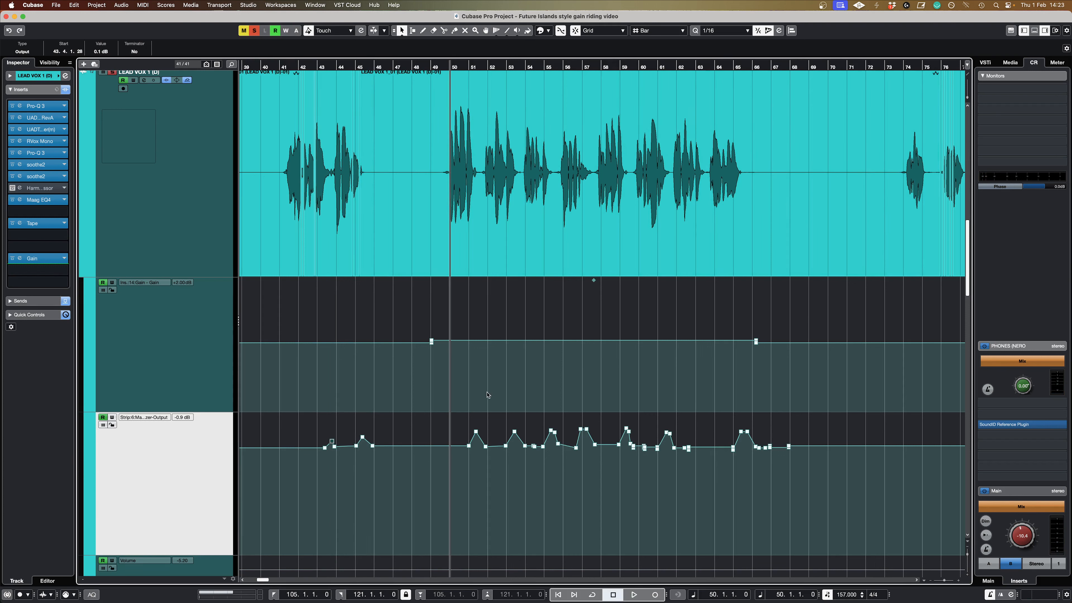
{"action": "key", "text": "space"}
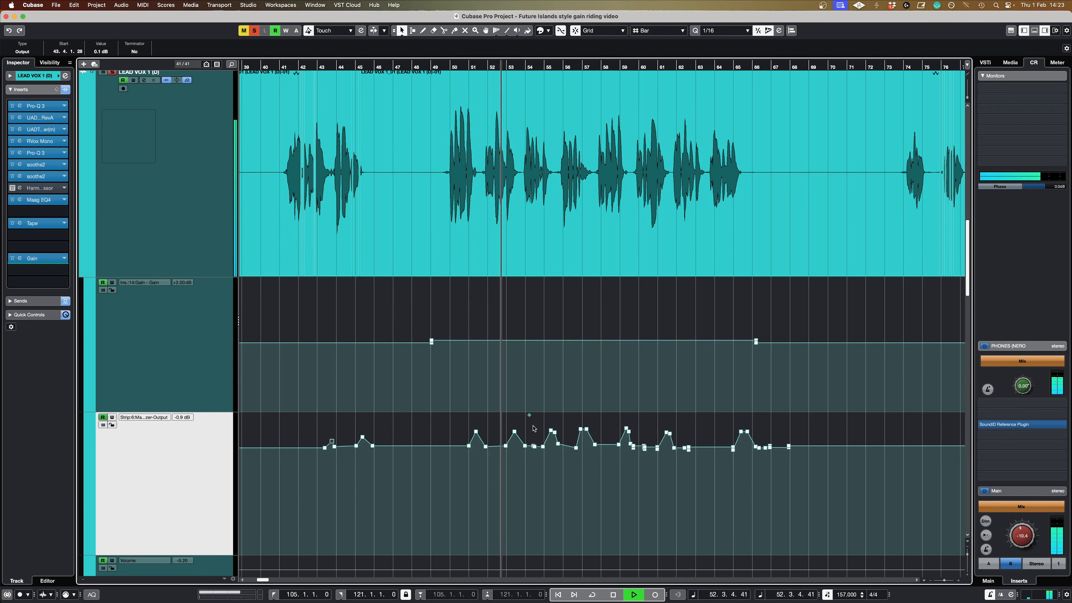
{"action": "key", "text": "space"}
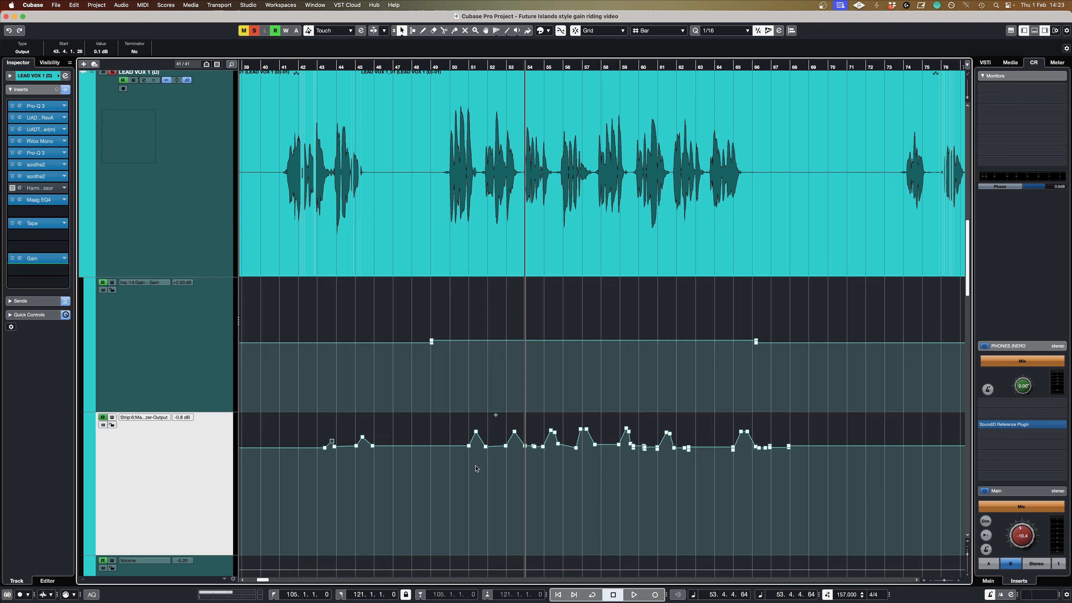
Step: Set the LEAD VOX 1 (D) mixer fader to -3.71 and return to the vocal automation lanes in the project window
{"action": "scroll", "coordinate": [386, 426], "scroll_direction": "down", "scroll_amount": 2}
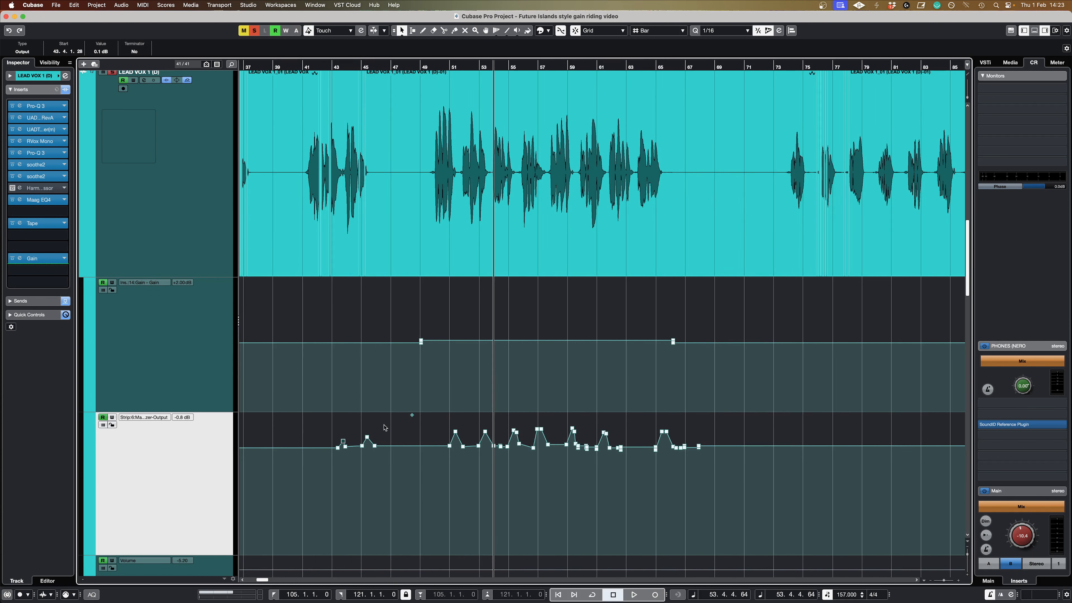
{"action": "scroll", "coordinate": [448, 376], "scroll_direction": "down", "scroll_amount": 2}
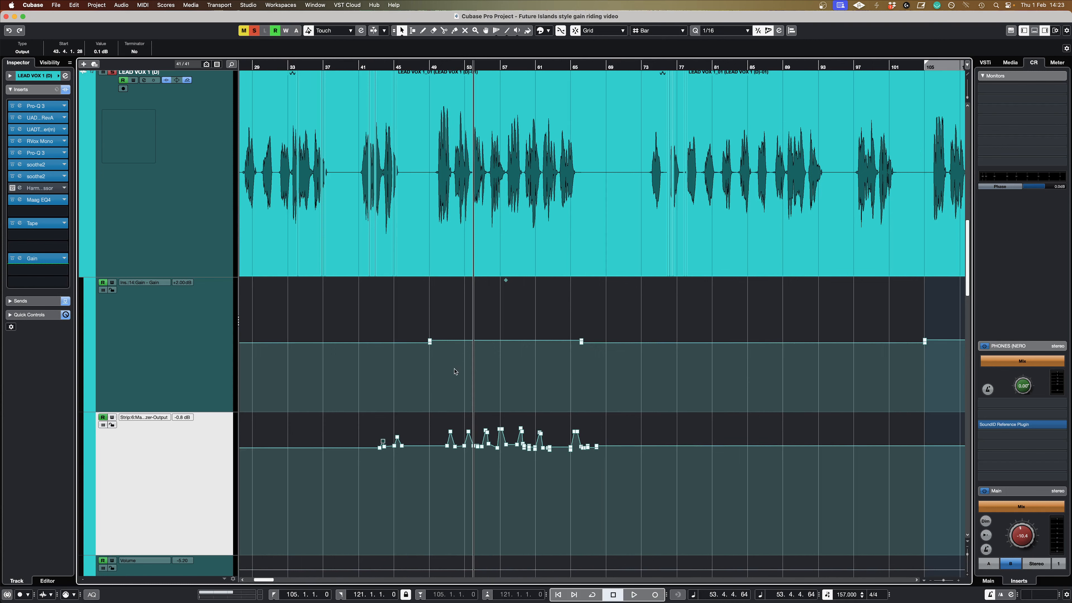
{"action": "scroll", "coordinate": [456, 372], "scroll_direction": "down", "scroll_amount": 2}
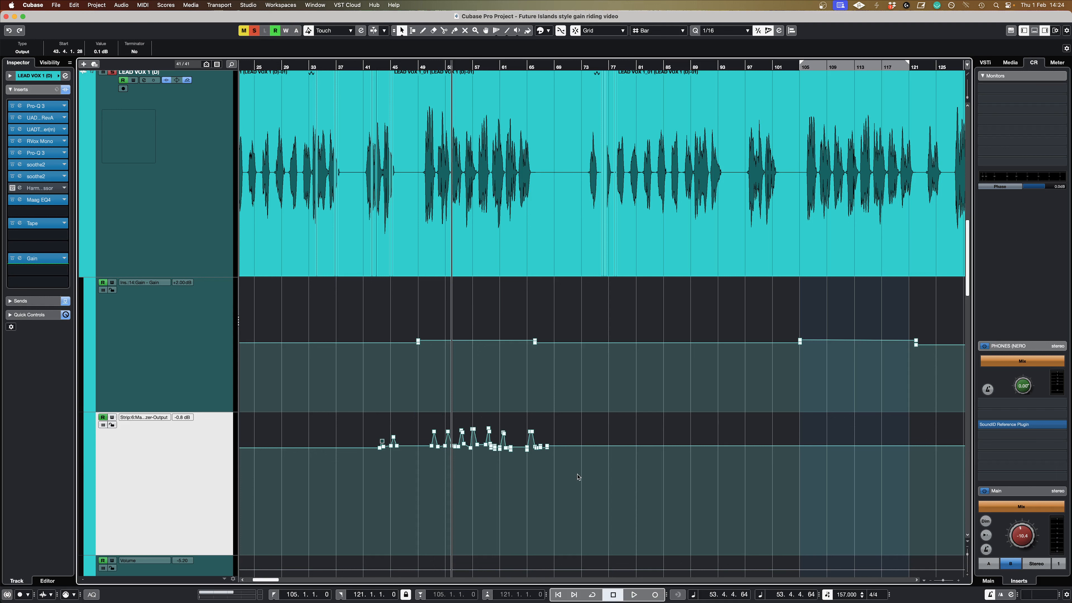
{"action": "scroll", "coordinate": [576, 474], "scroll_direction": "down", "scroll_amount": 2}
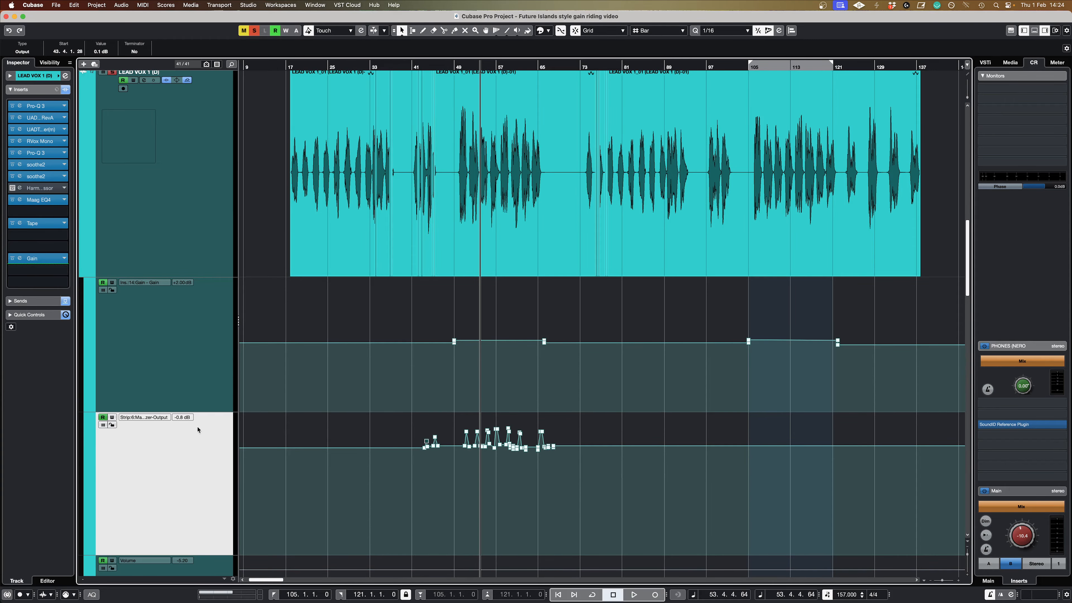
{"action": "key", "text": "ctrl+Right"}
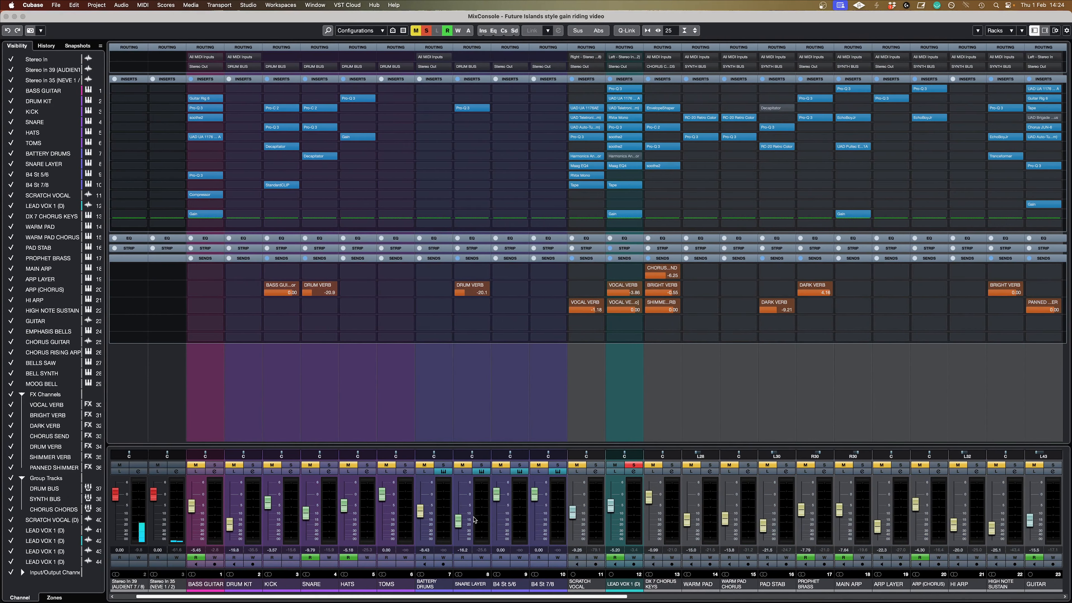
{"action": "left_click_drag", "start_coordinate": [611, 509], "coordinate": [610, 503]}
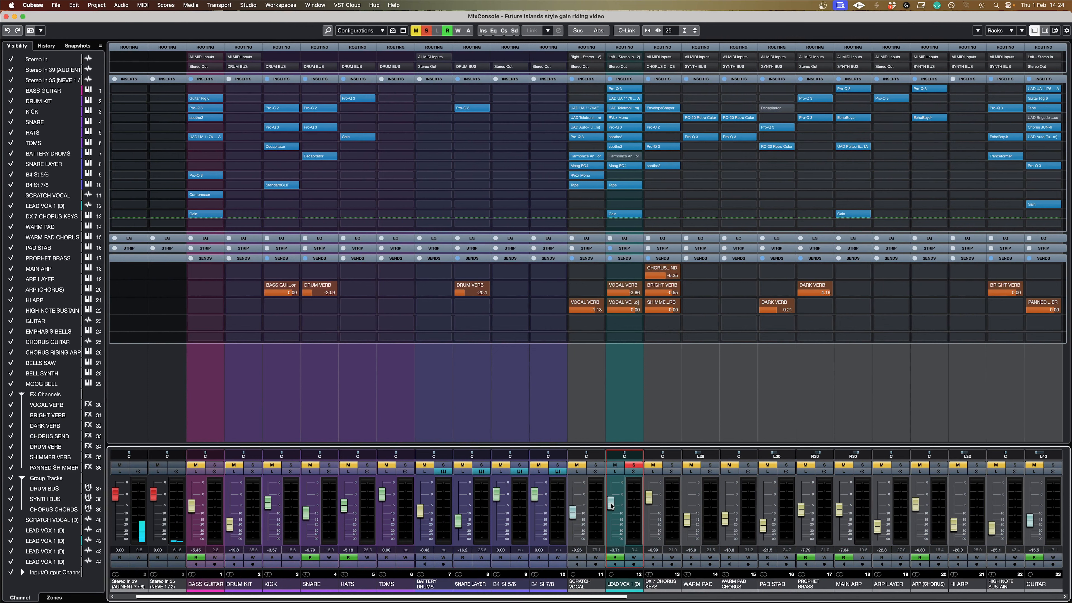
{"action": "key", "text": "ctrl+Left"}
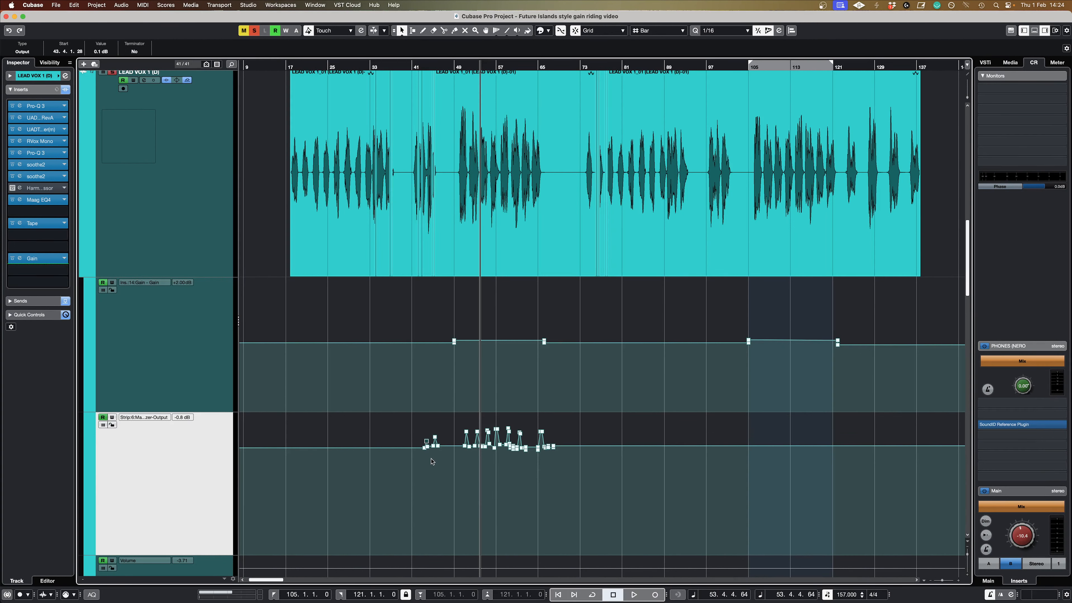
{"action": "key", "text": "g"}
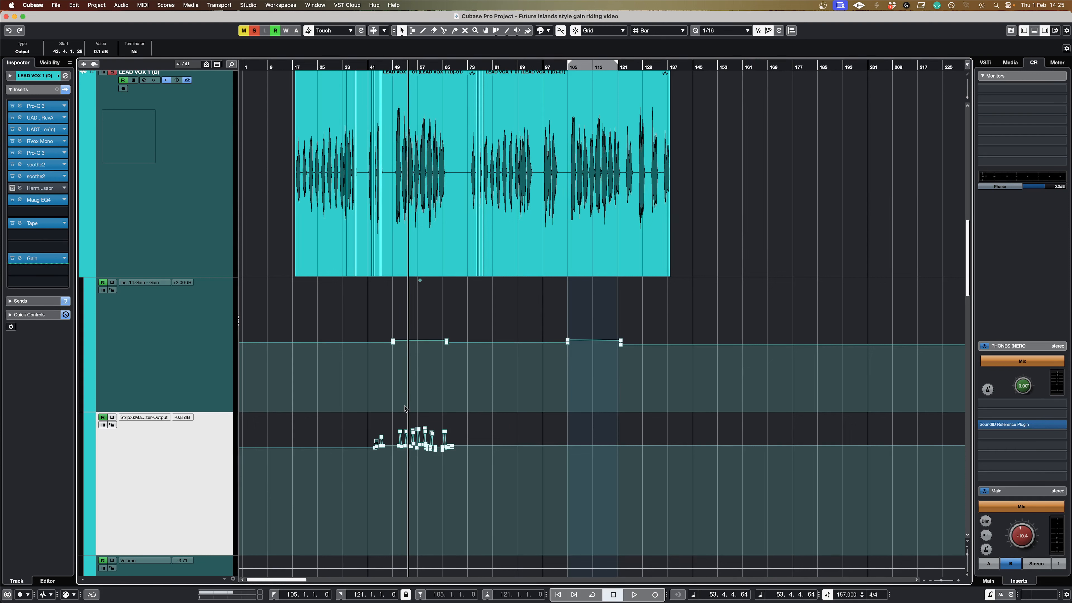